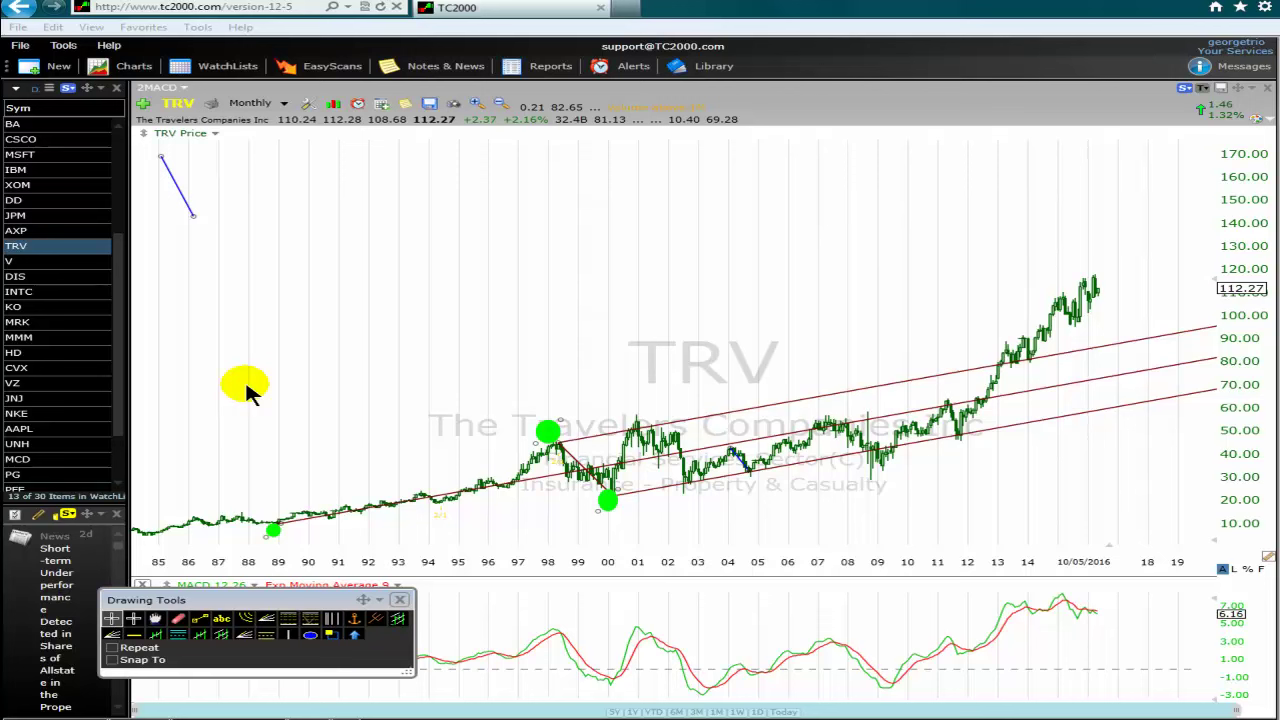
# Step: Delete the old channel drawing and draw a blue line rising 1989–1996, then falling to 1998
pyautogui.rightClick(741, 464)
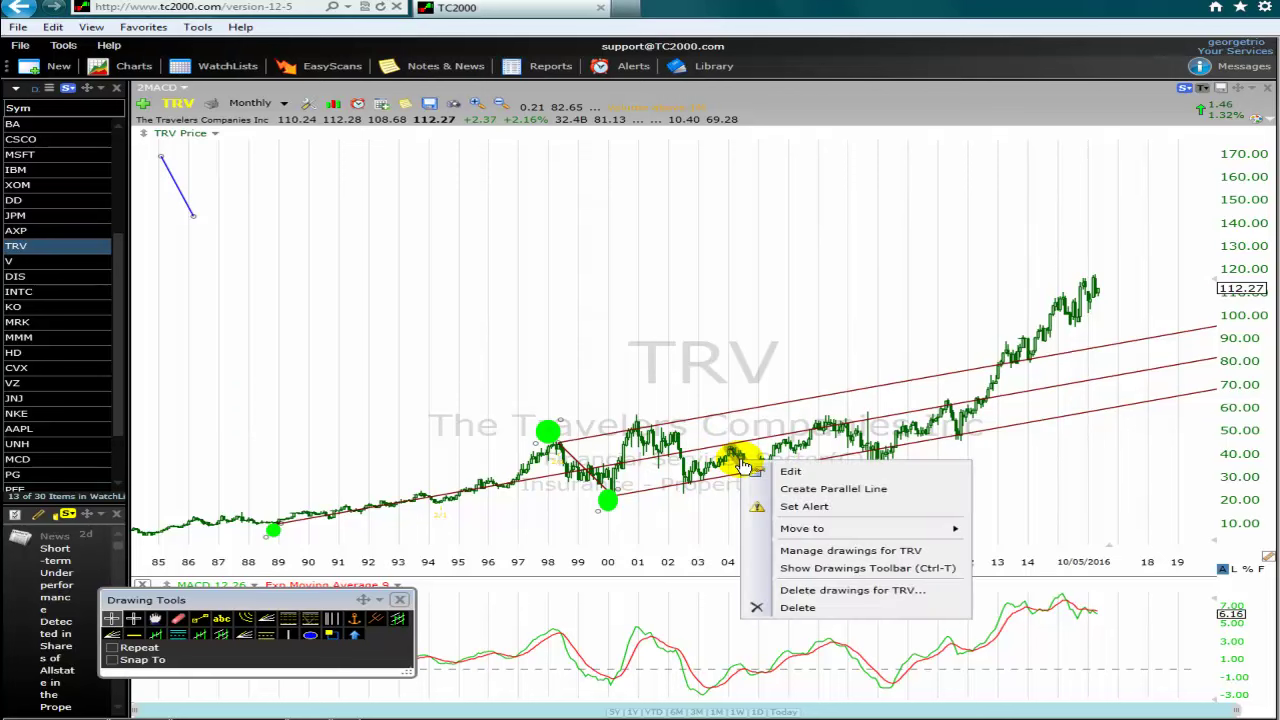
pyautogui.click(803, 609)
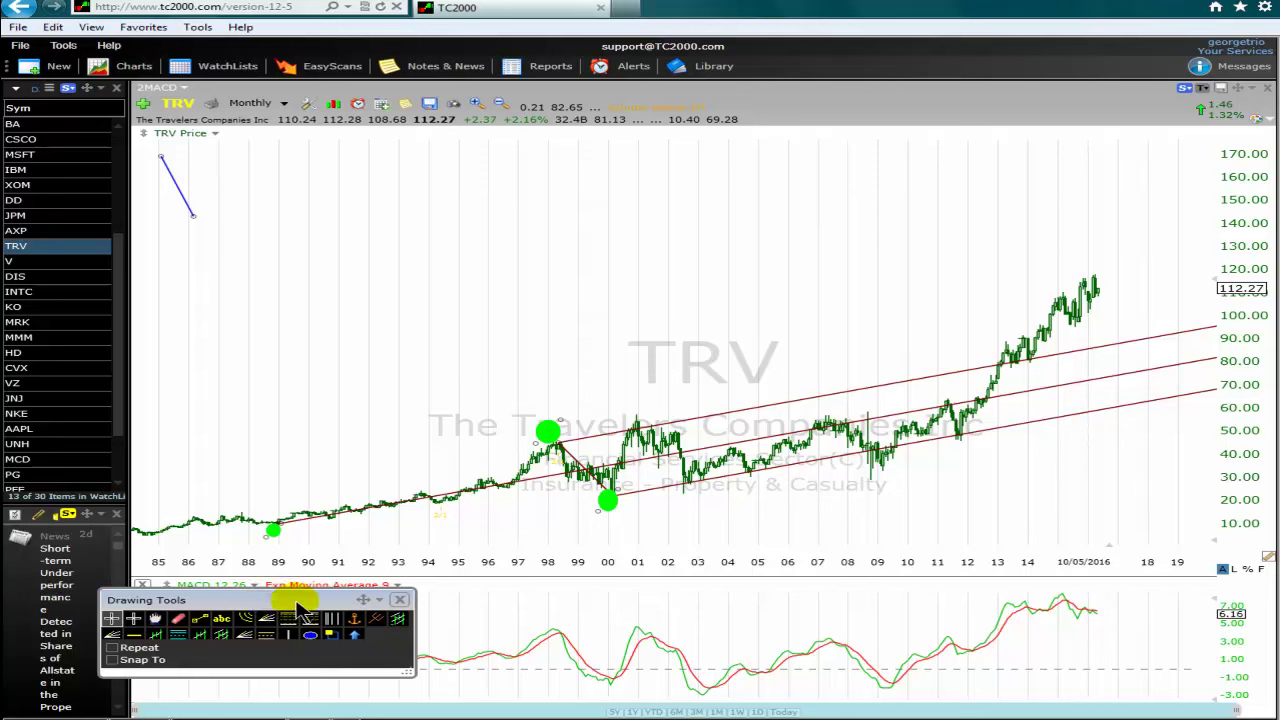
pyautogui.click(202, 621)
pyautogui.moveTo(283, 395); pyautogui.dragTo(505, 250)
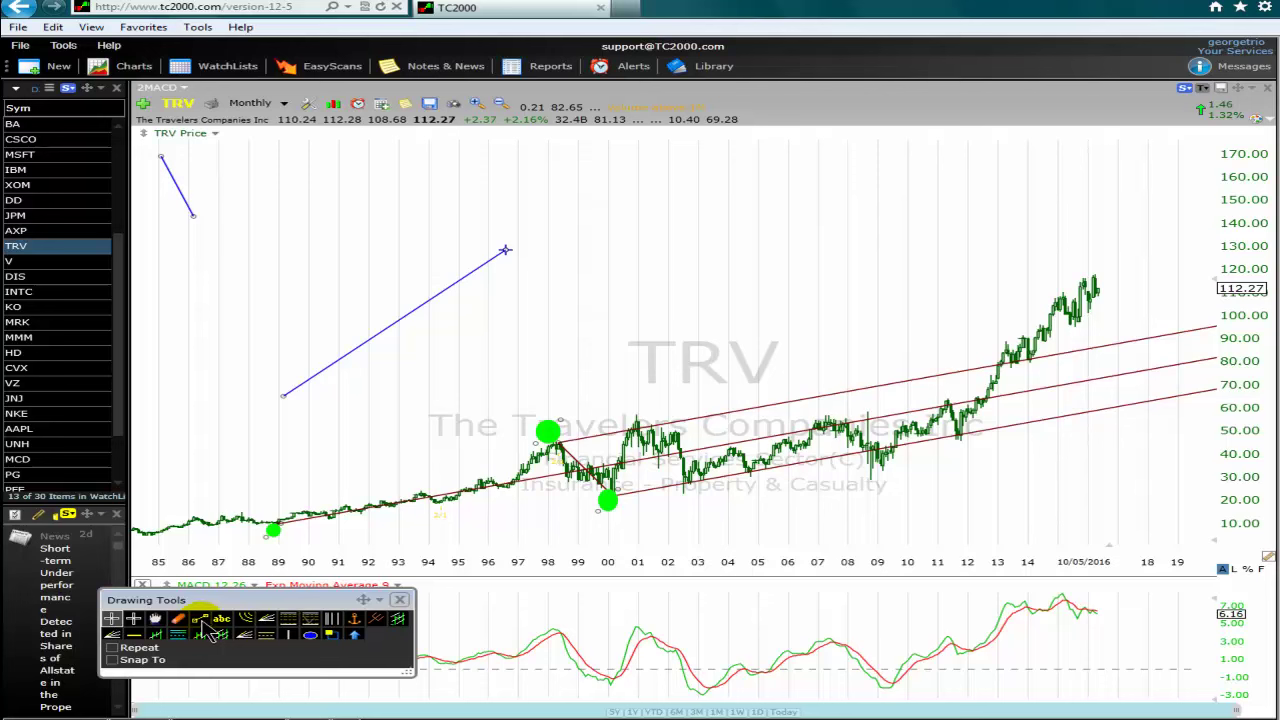
pyautogui.moveTo(505, 252); pyautogui.dragTo(540, 333)
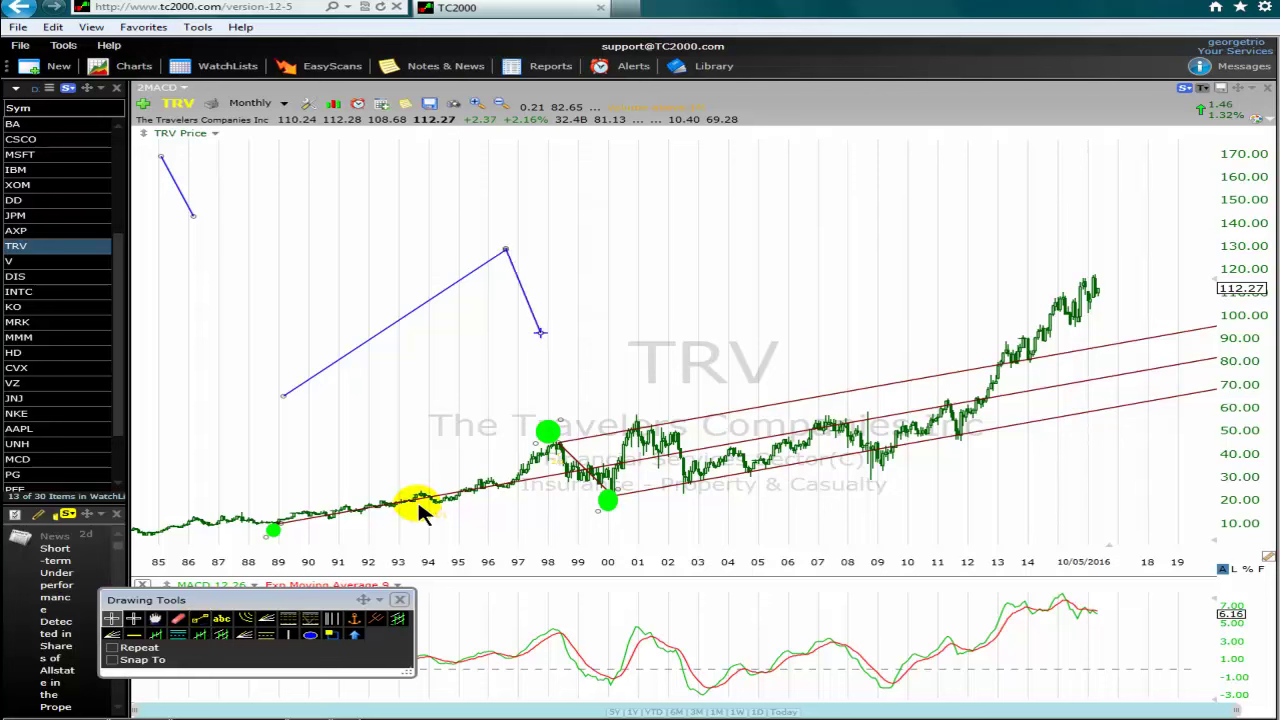
# Step: Circle the line's 1989 start, 1996 peak and 1998 end with green ellipses
pyautogui.click(310, 635)
pyautogui.moveTo(300, 394); pyautogui.dragTo(286, 402)
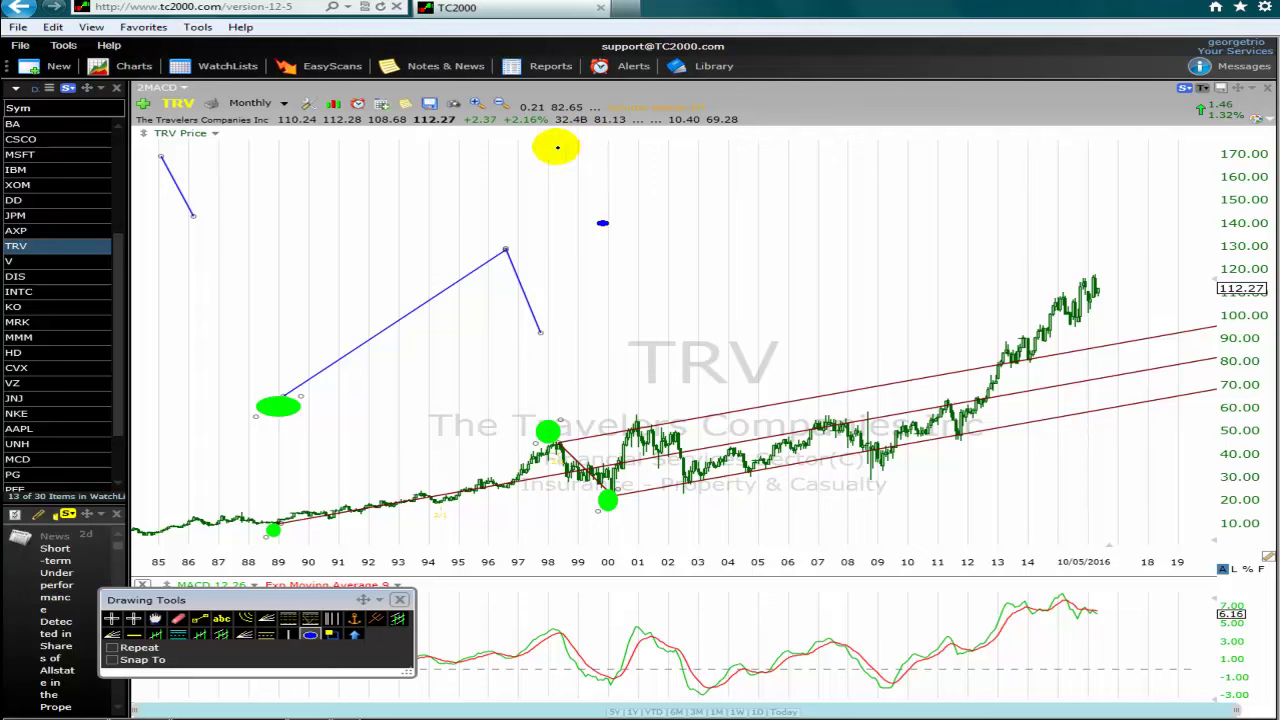
pyautogui.moveTo(516, 217); pyautogui.dragTo(473, 246)
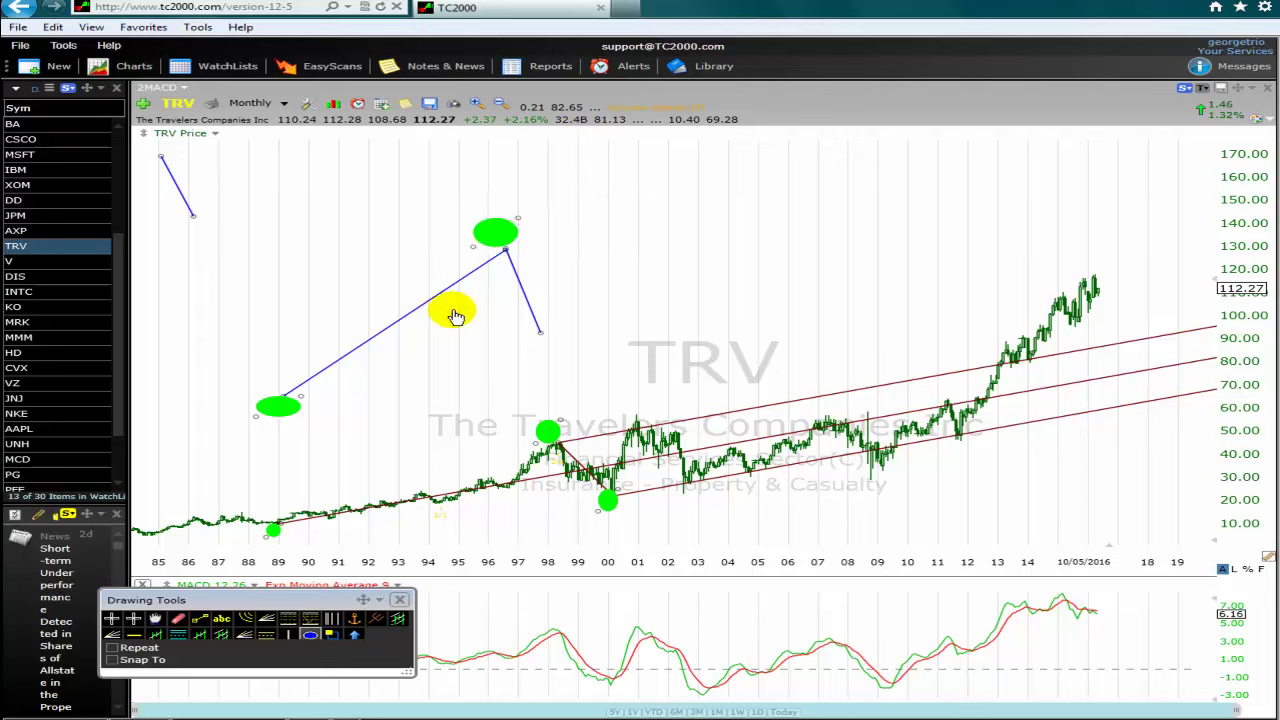
pyautogui.click(310, 638)
pyautogui.moveTo(572, 322); pyautogui.dragTo(530, 344)
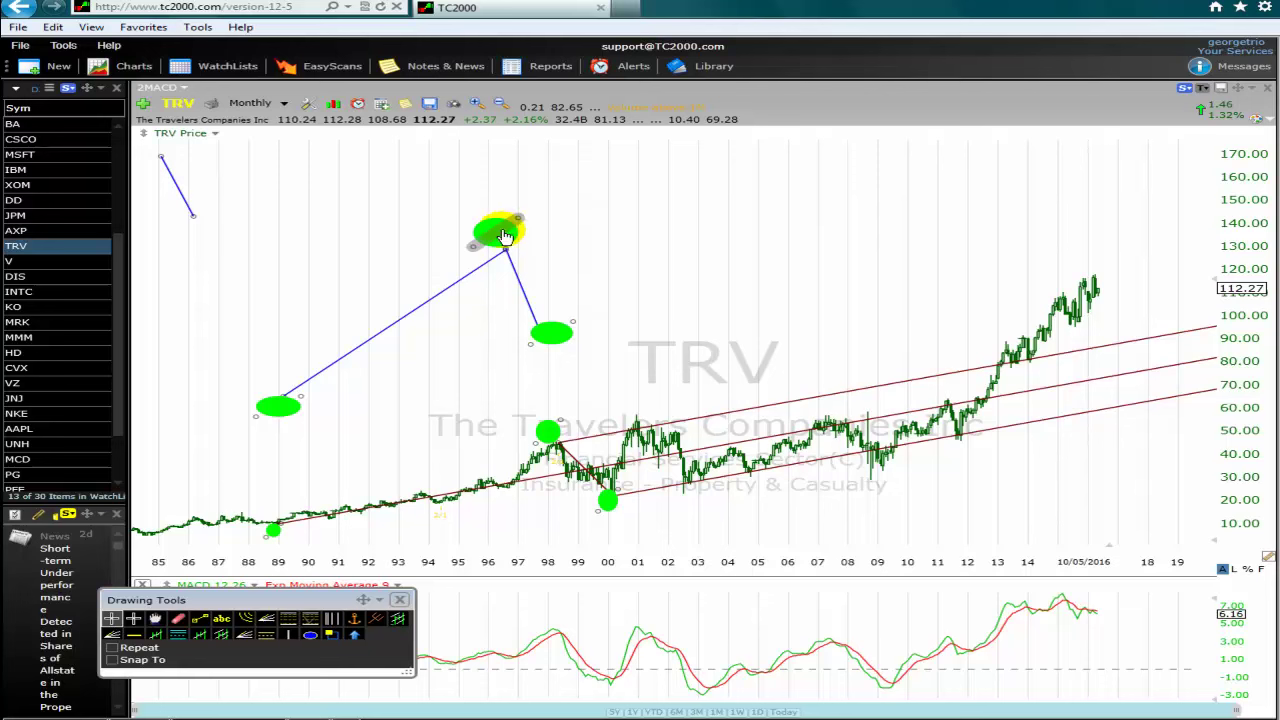
# Step: Draw a blue line falling from 2000 to 2006 and mark its top and low with green ellipses
pyautogui.click(199, 619)
pyautogui.moveTo(630, 181); pyautogui.dragTo(797, 312)
pyautogui.click(310, 634)
pyautogui.moveTo(654, 151); pyautogui.dragTo(608, 194)
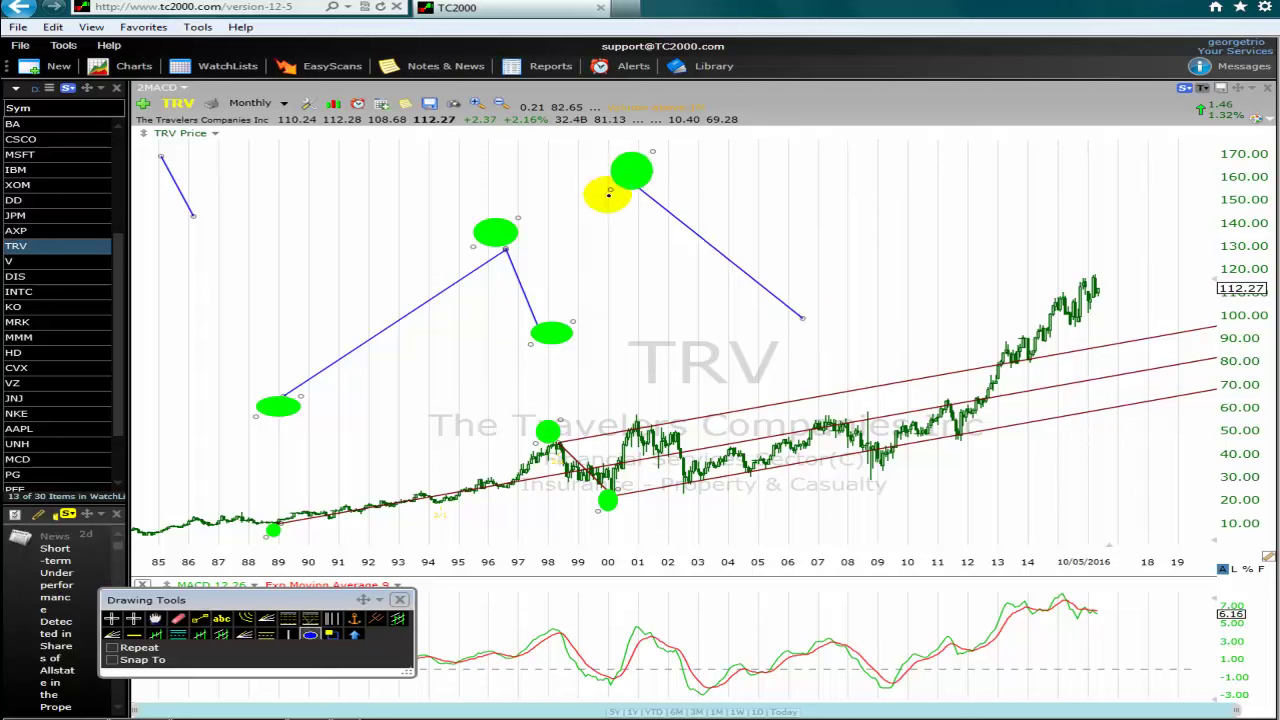
pyautogui.click(834, 303)
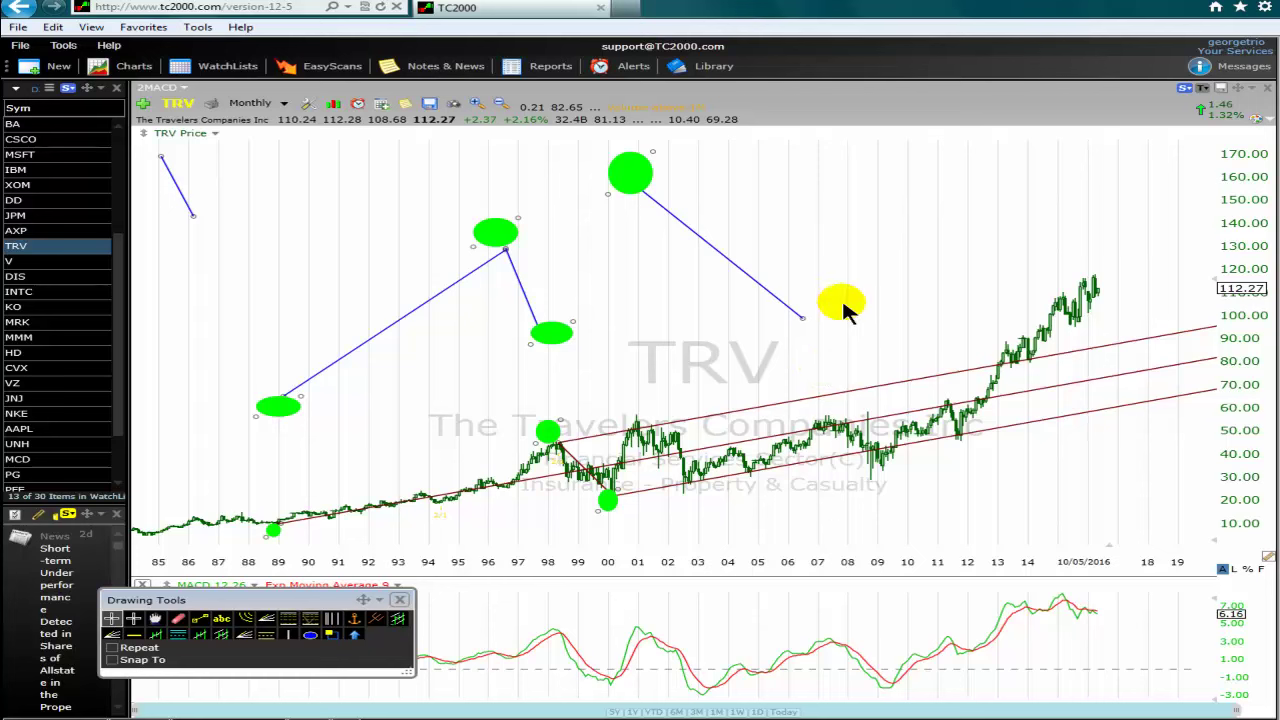
pyautogui.click(310, 635)
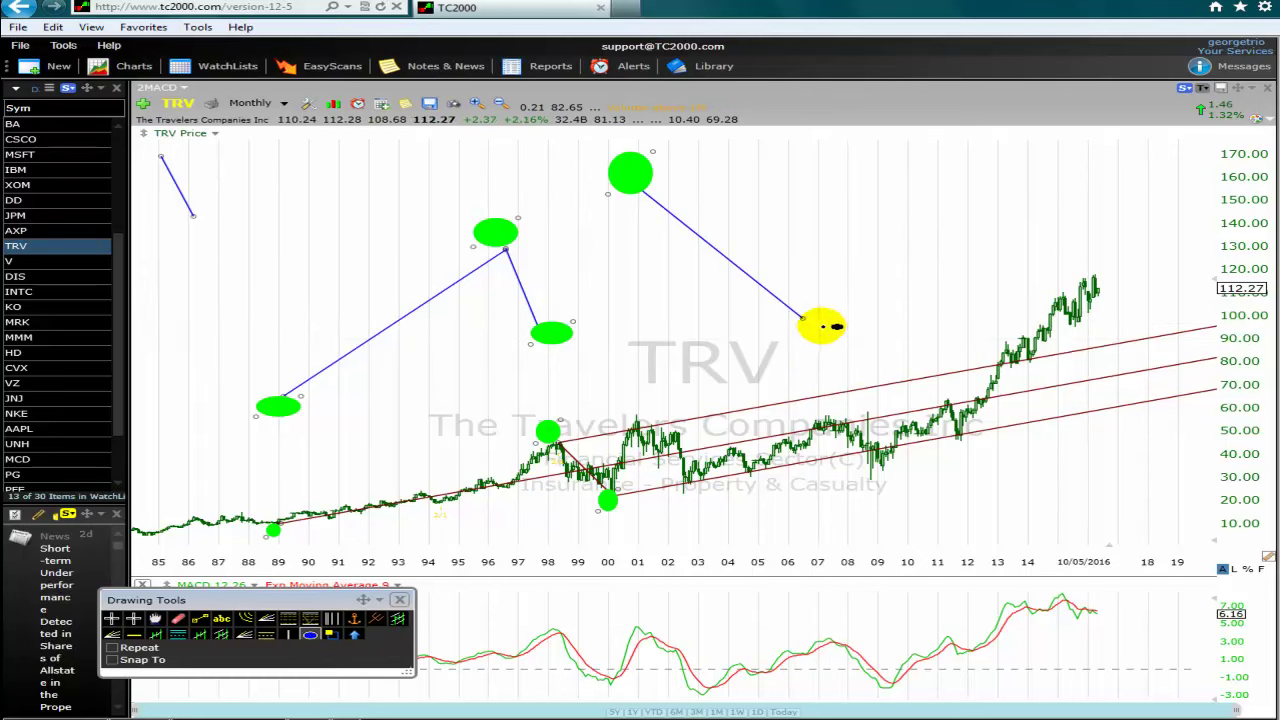
pyautogui.moveTo(774, 354); pyautogui.dragTo(772, 352)
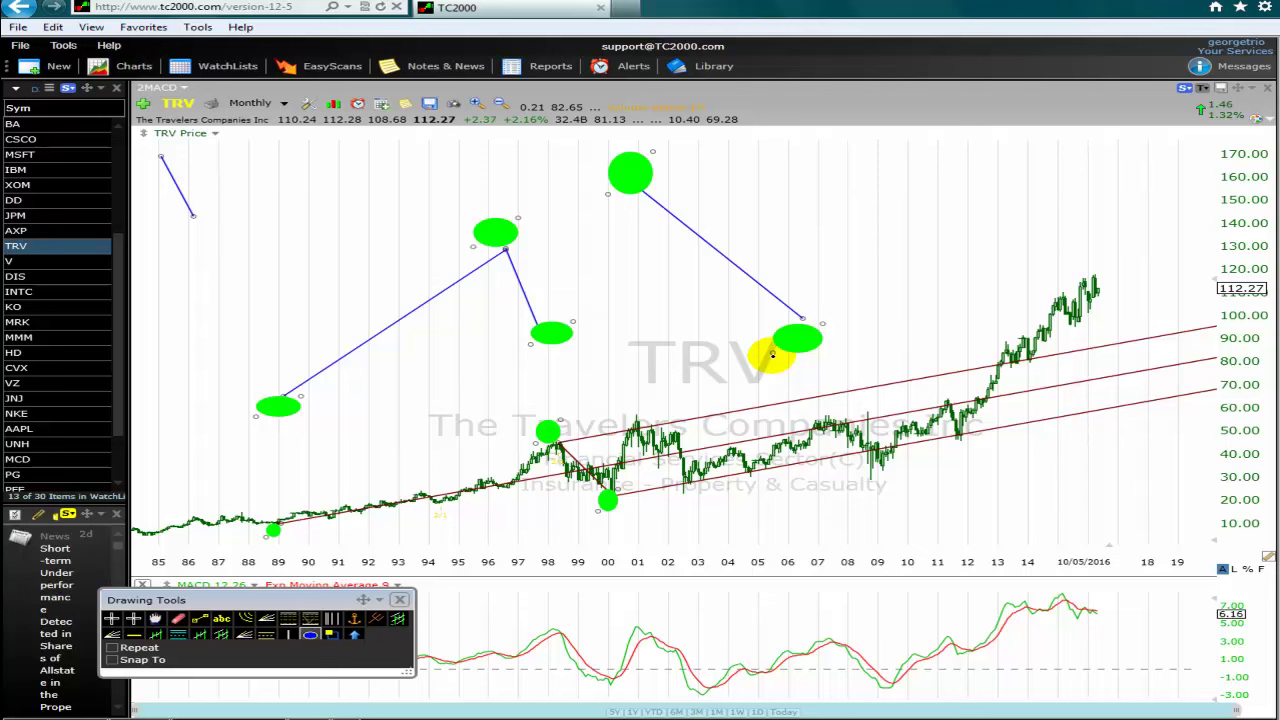
# Step: Draw a blue line rising from 2006 toward 2008 and mark its top with a green ellipse
pyautogui.click(311, 637)
pyautogui.click(201, 621)
pyautogui.moveTo(804, 318); pyautogui.dragTo(840, 223)
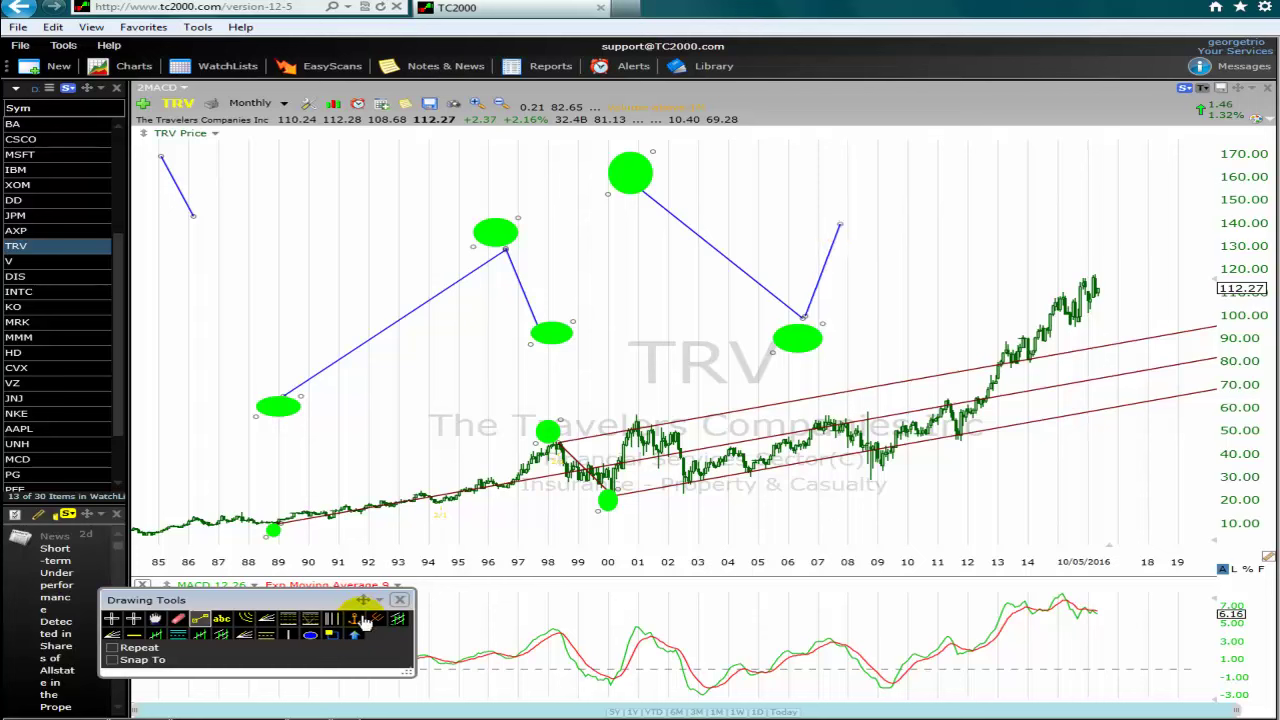
pyautogui.click(311, 636)
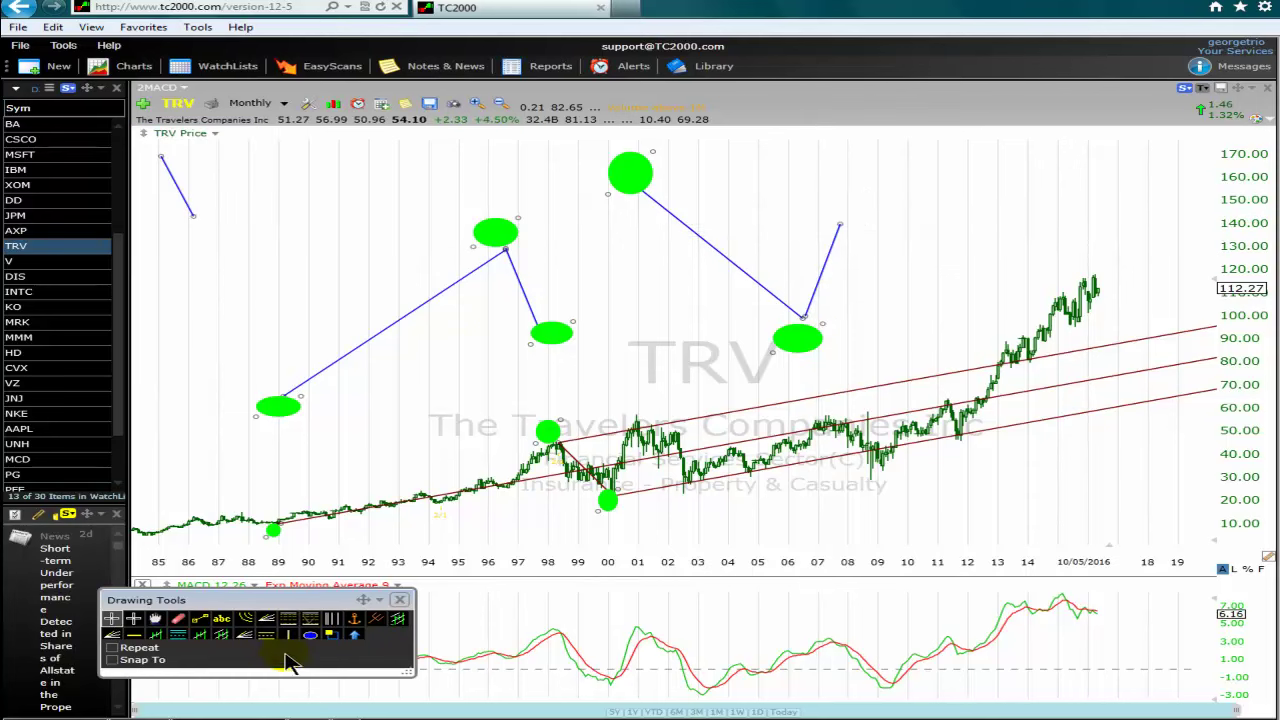
pyautogui.click(312, 636)
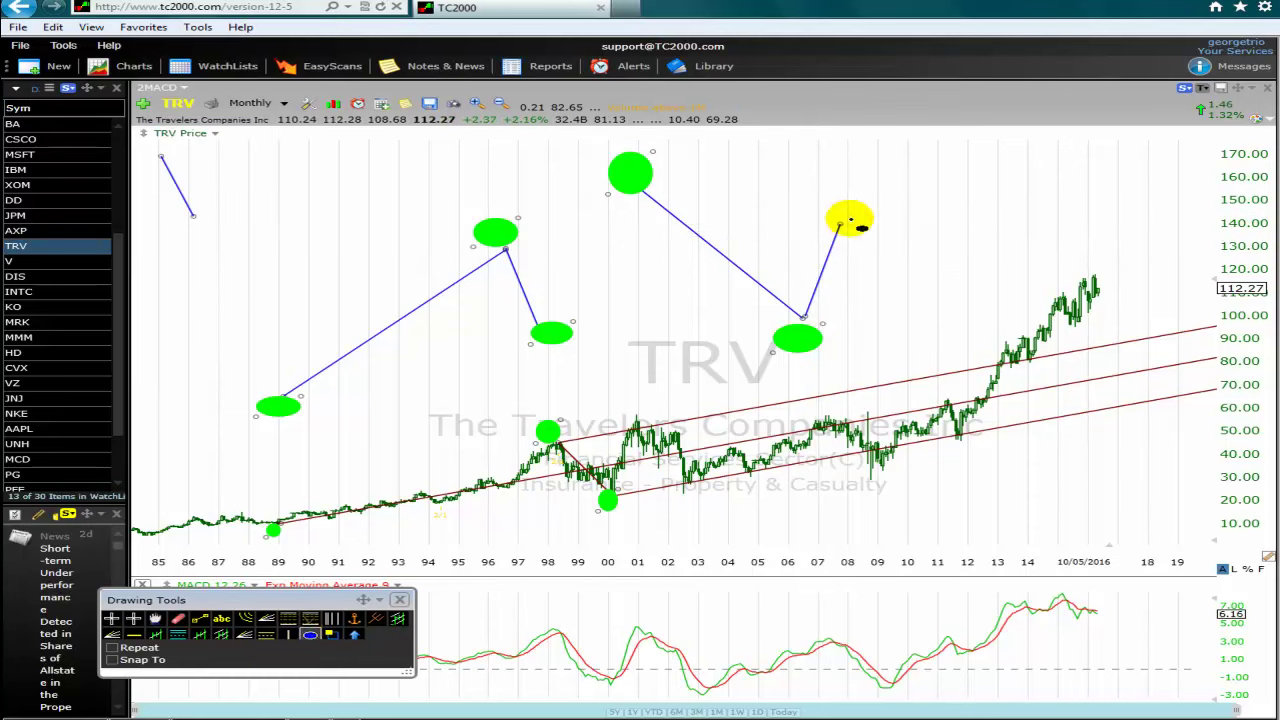
pyautogui.click(840, 190)
pyautogui.moveTo(805, 222); pyautogui.dragTo(802, 226)
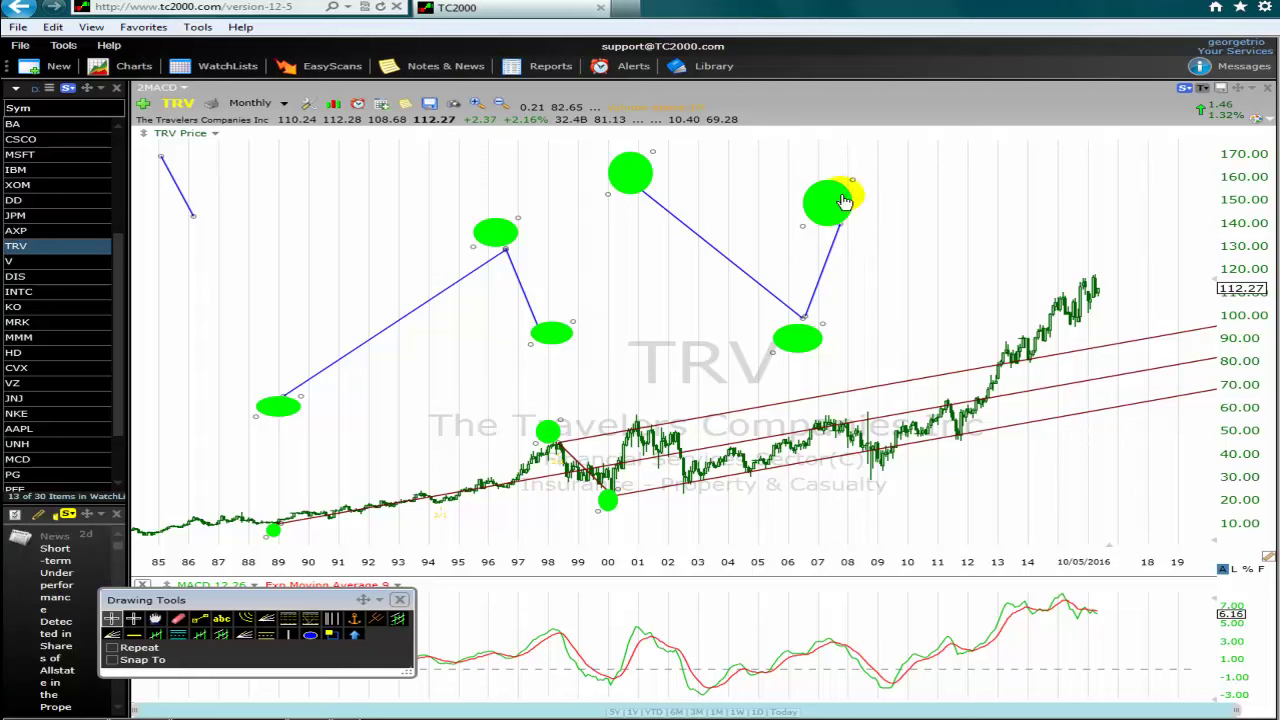
# Step: Delete the 2000–2006 falling line, the 1989–1998 line and the 1998–2000 line
pyautogui.rightClick(706, 244)
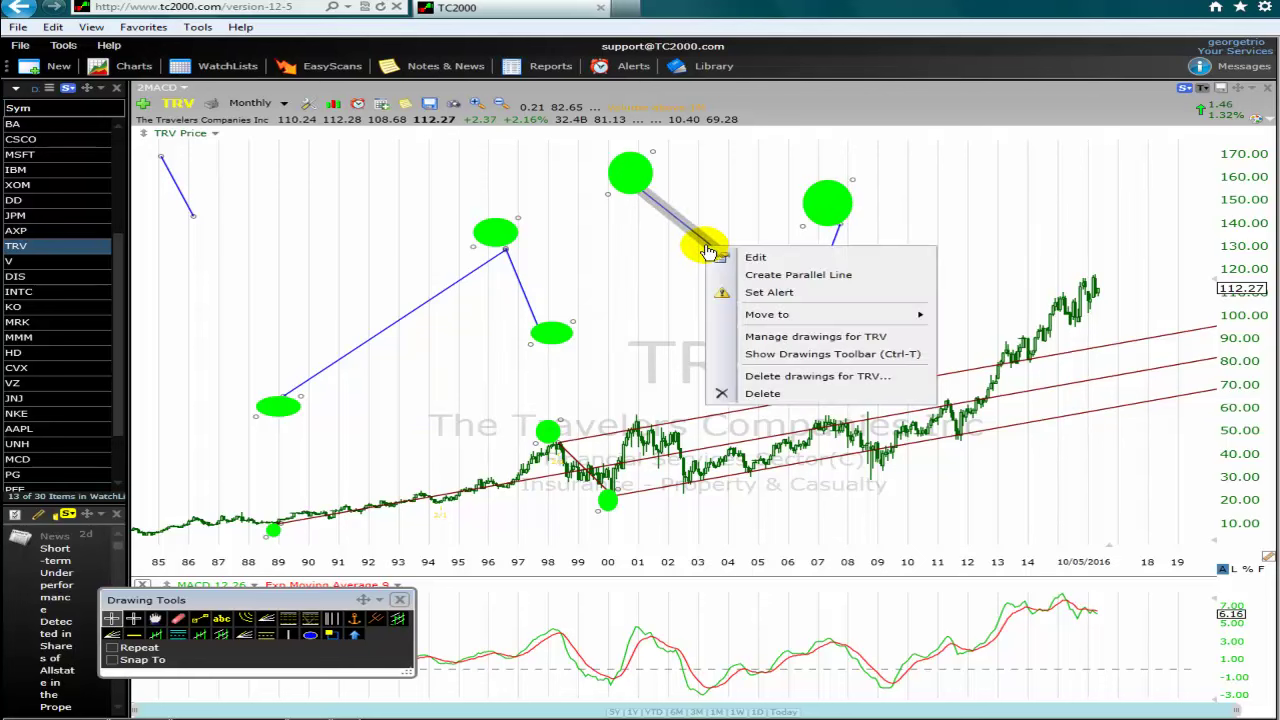
pyautogui.click(762, 394)
pyautogui.click(199, 618)
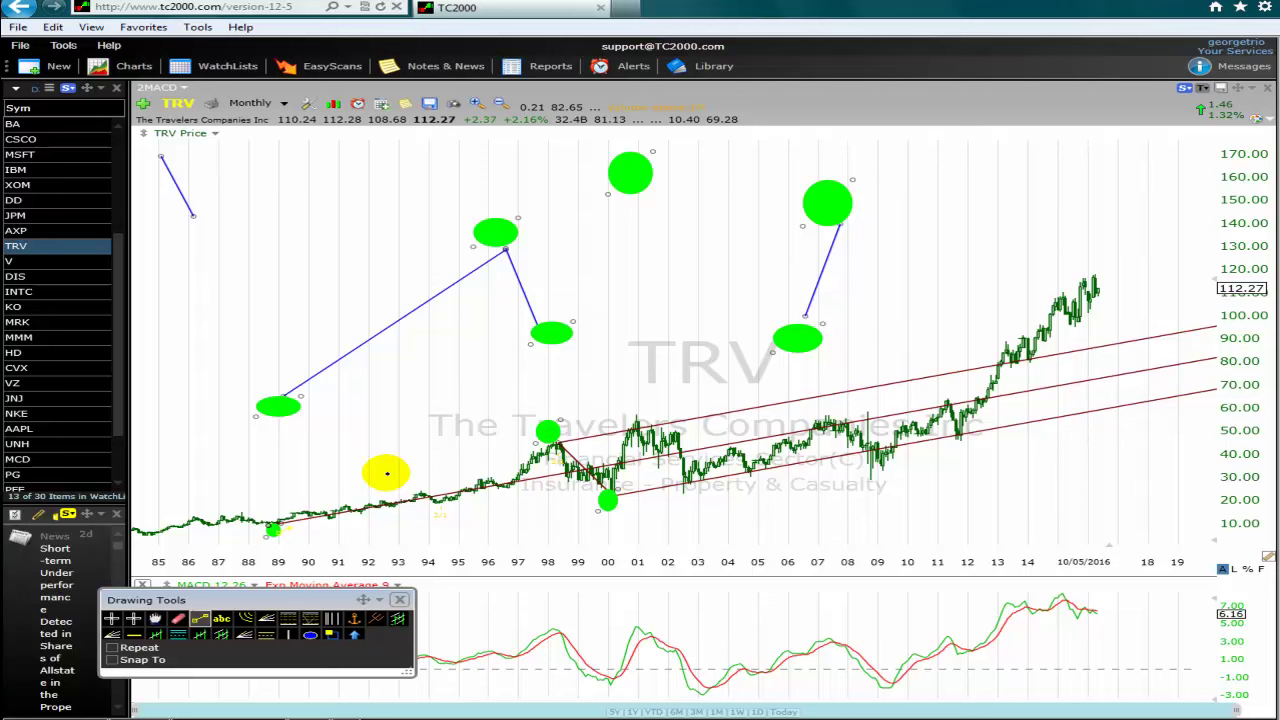
pyautogui.click(543, 434)
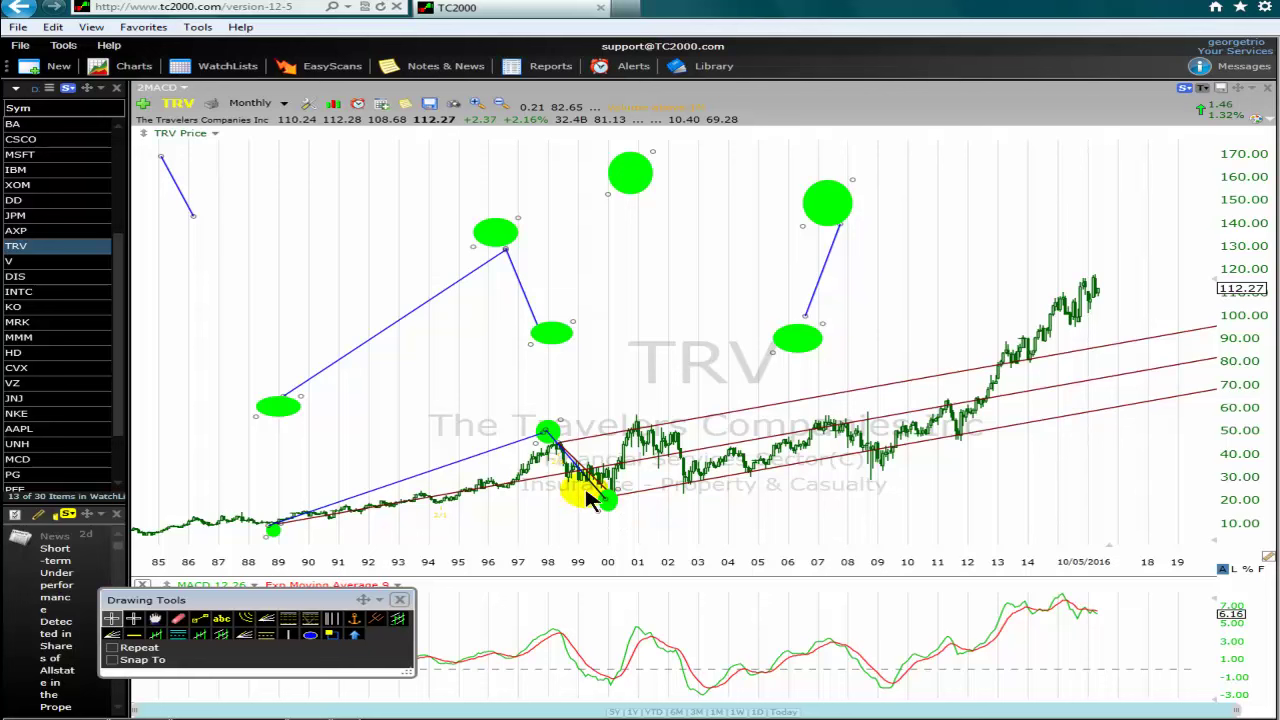
pyautogui.rightClick(500, 456)
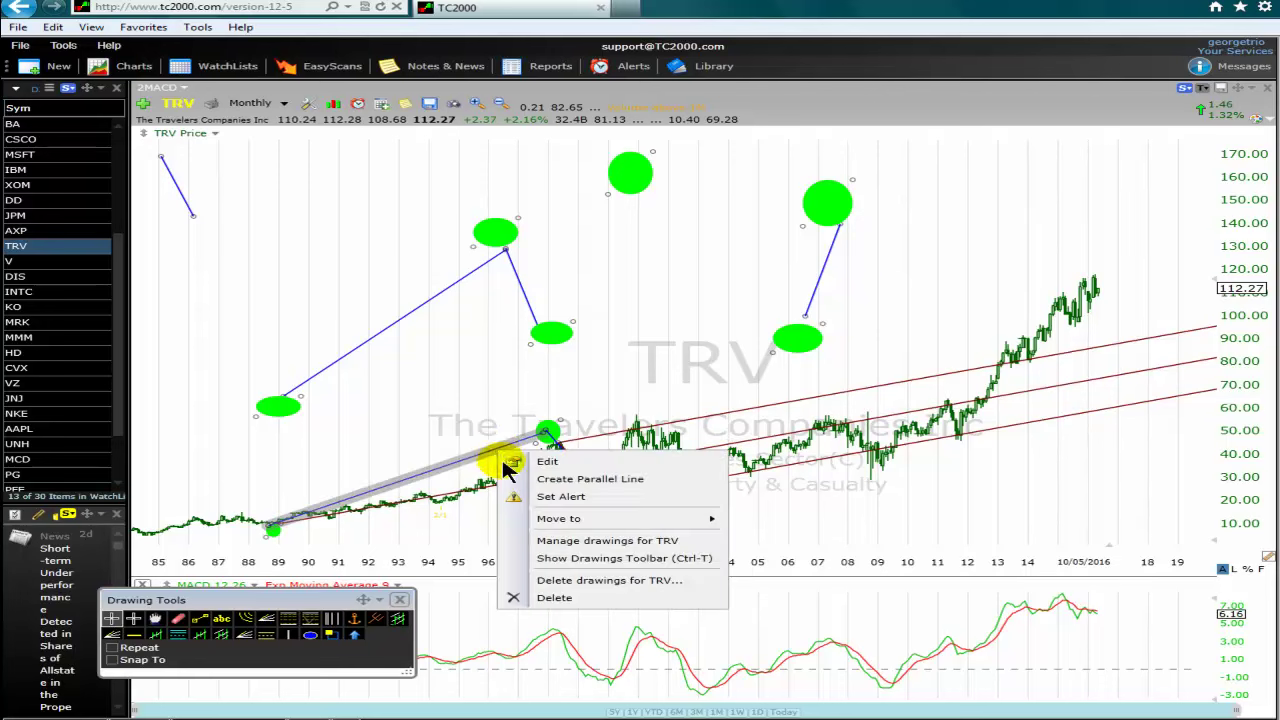
pyautogui.click(560, 599)
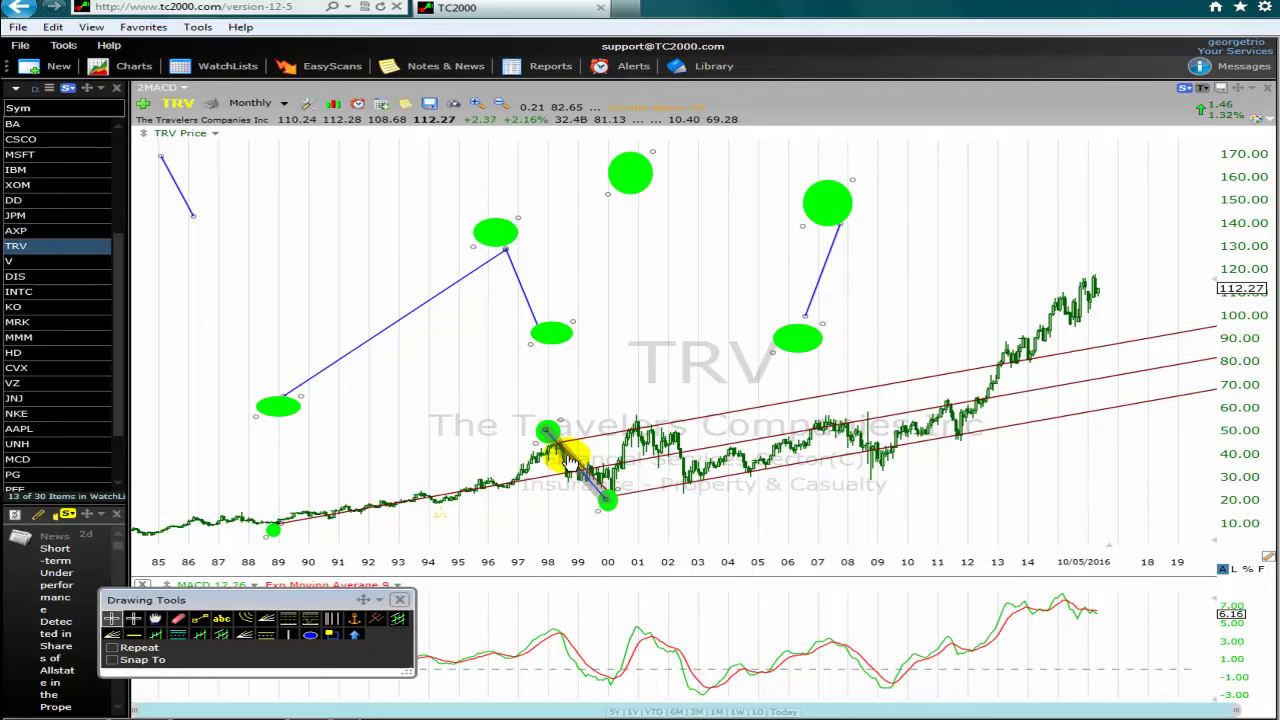
pyautogui.rightClick(573, 463)
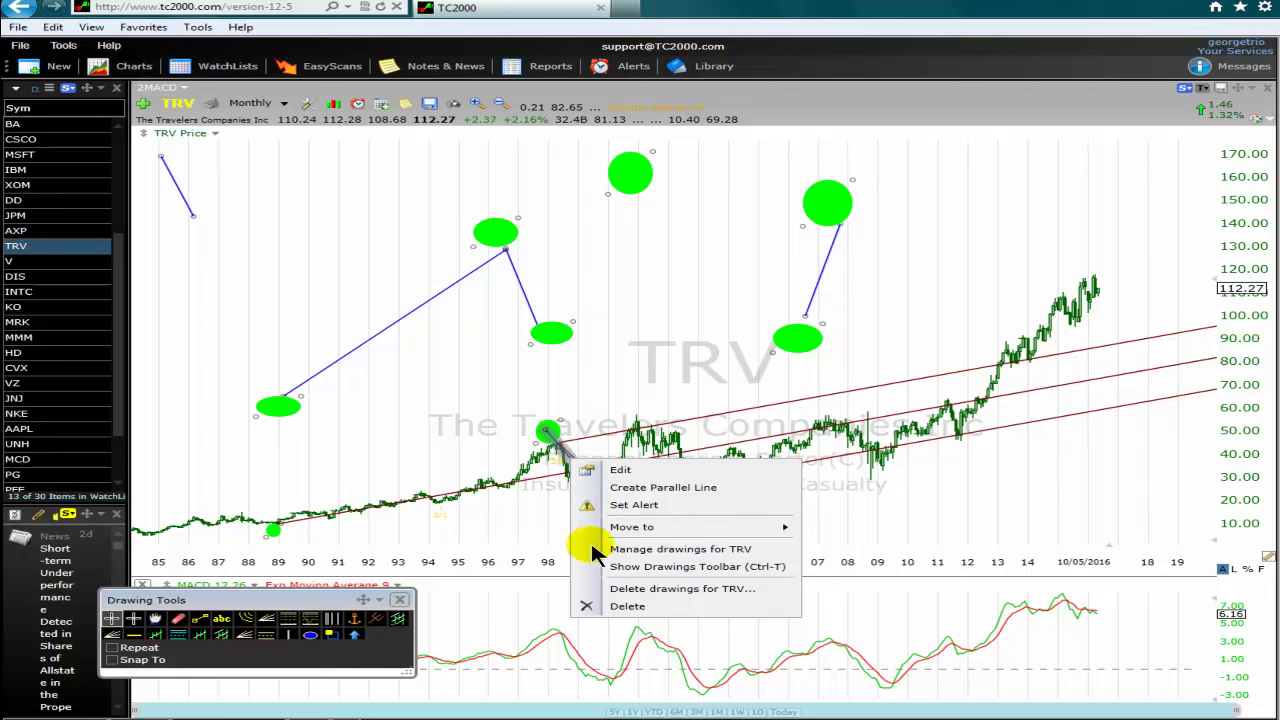
pyautogui.click(630, 607)
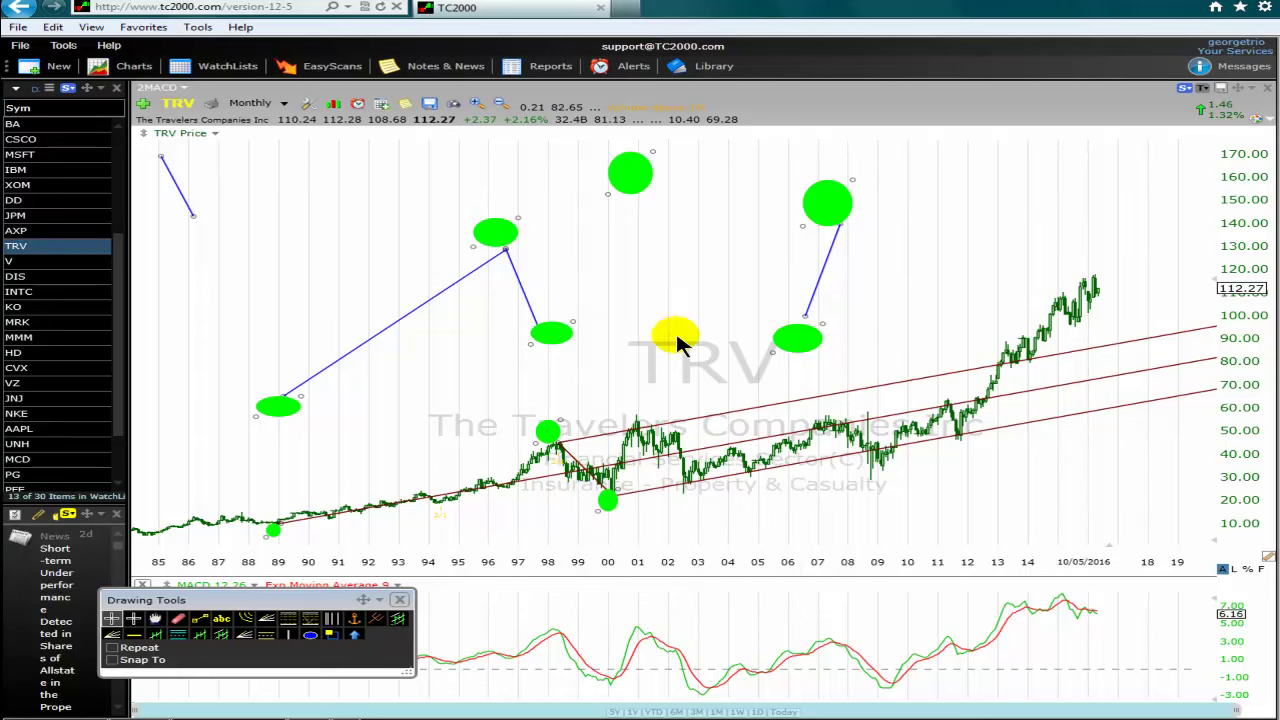
# Step: Delete the 2006–2008 rising line, the 2006 ellipse and the top 2000 ellipse
pyautogui.rightClick(818, 279)
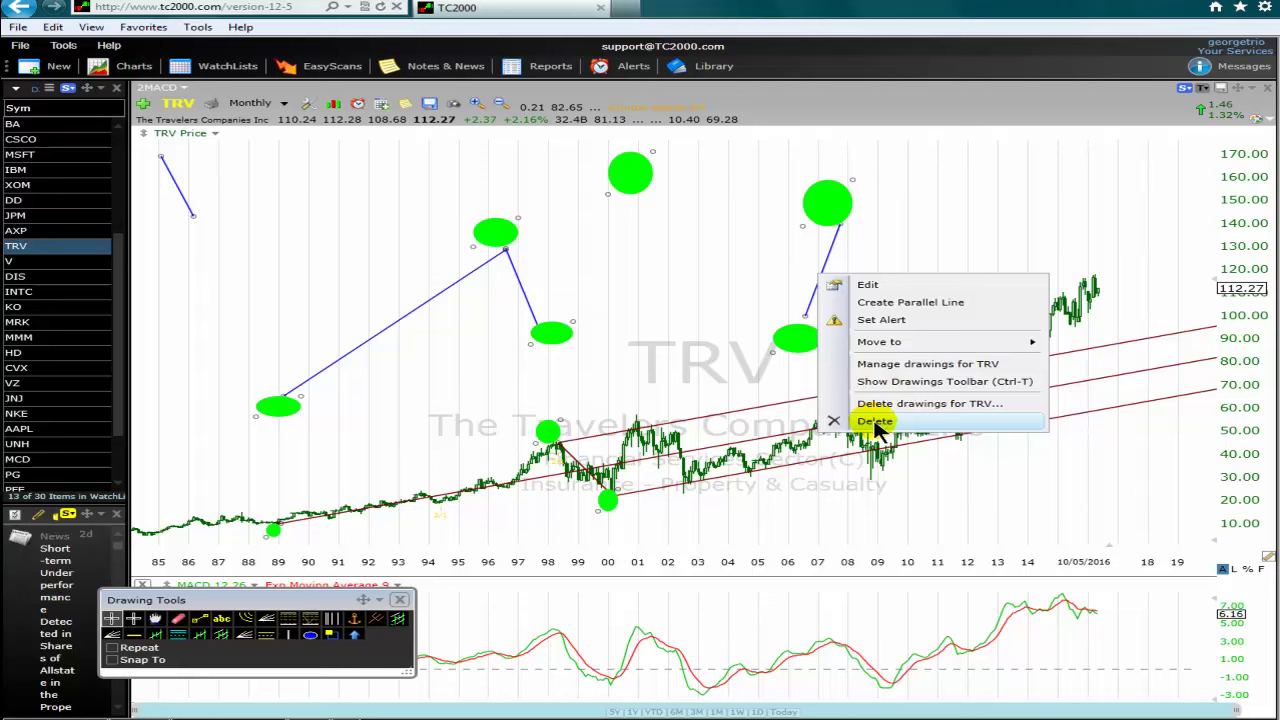
pyautogui.click(835, 190)
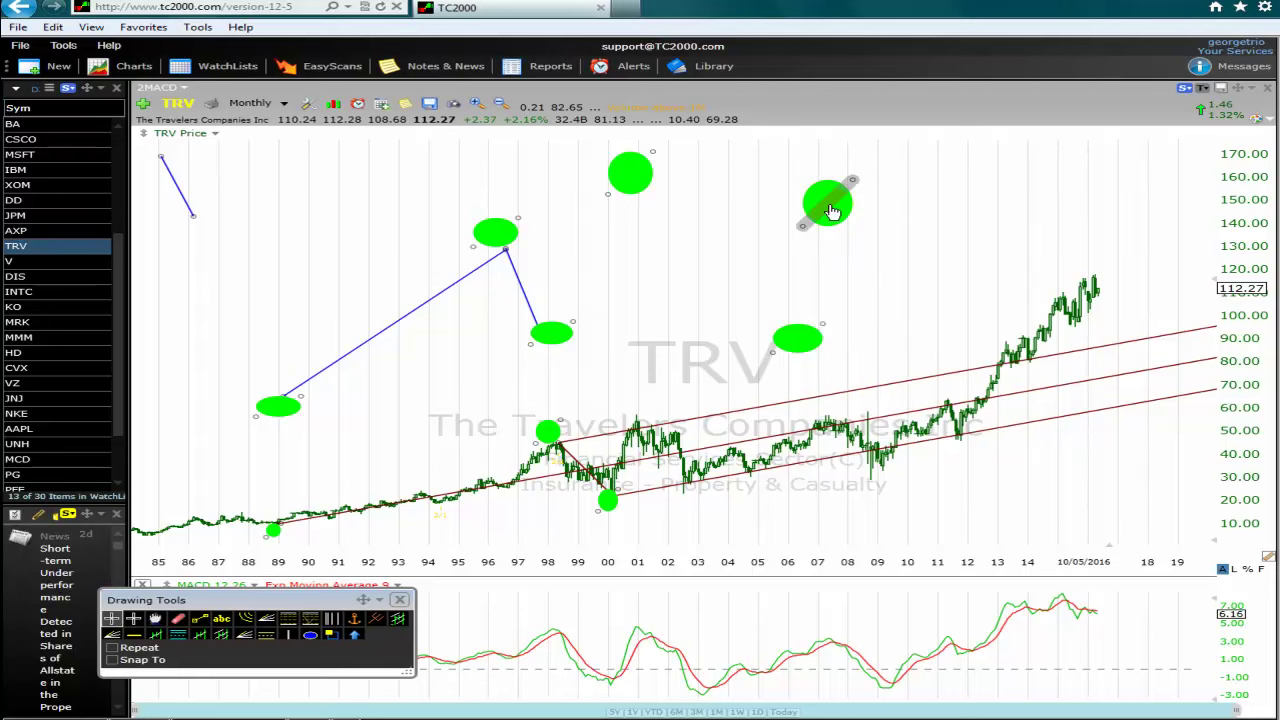
pyautogui.rightClick(834, 200)
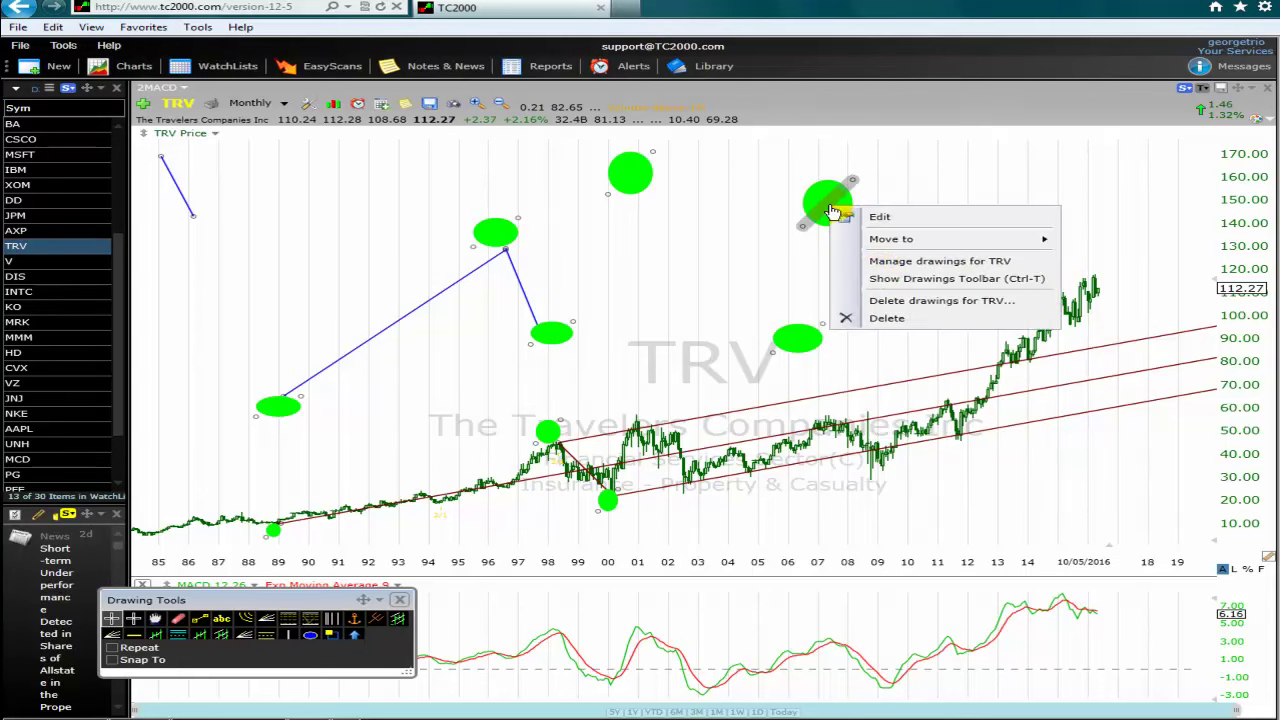
pyautogui.click(800, 343)
pyautogui.rightClick(800, 345)
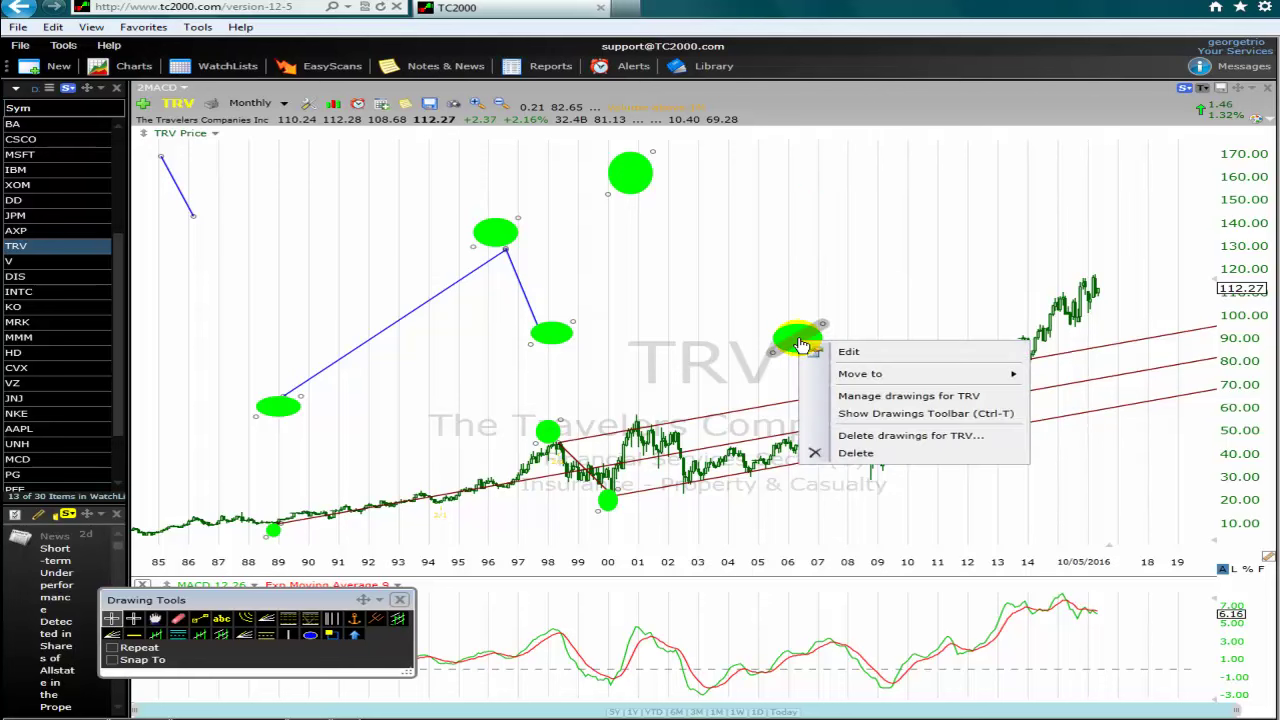
pyautogui.click(856, 455)
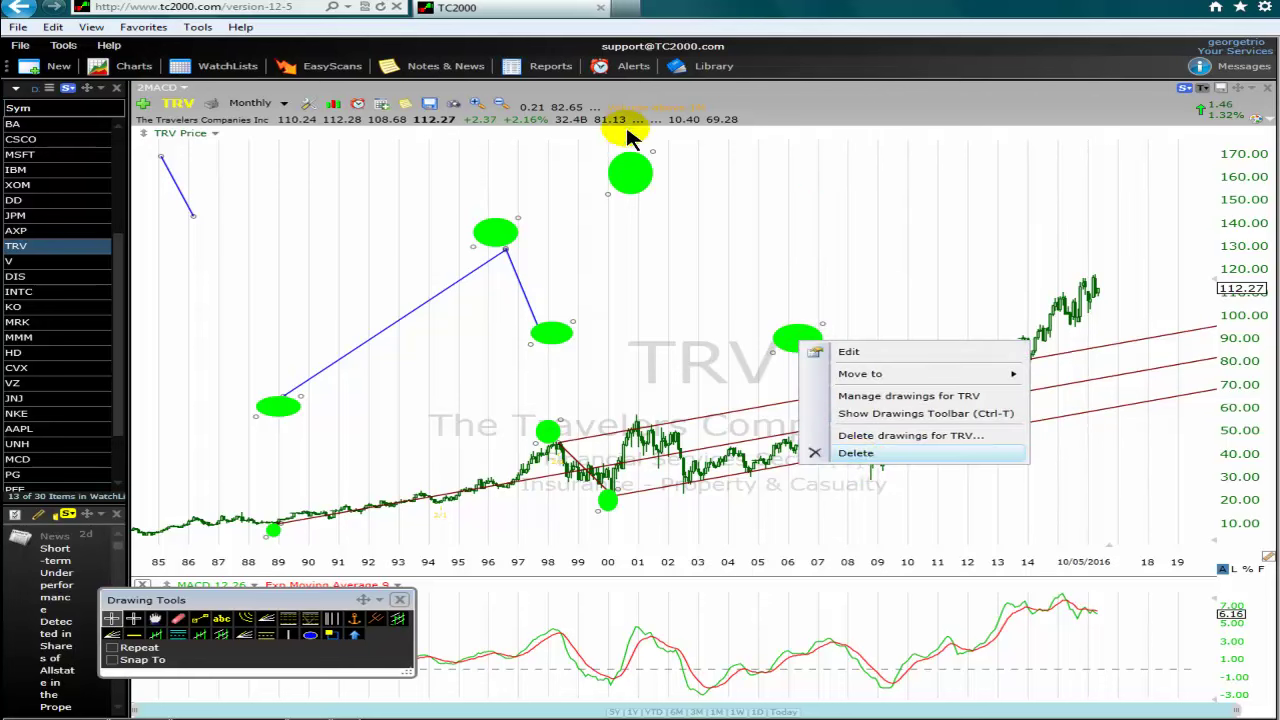
pyautogui.click(632, 173)
pyautogui.rightClick(634, 178)
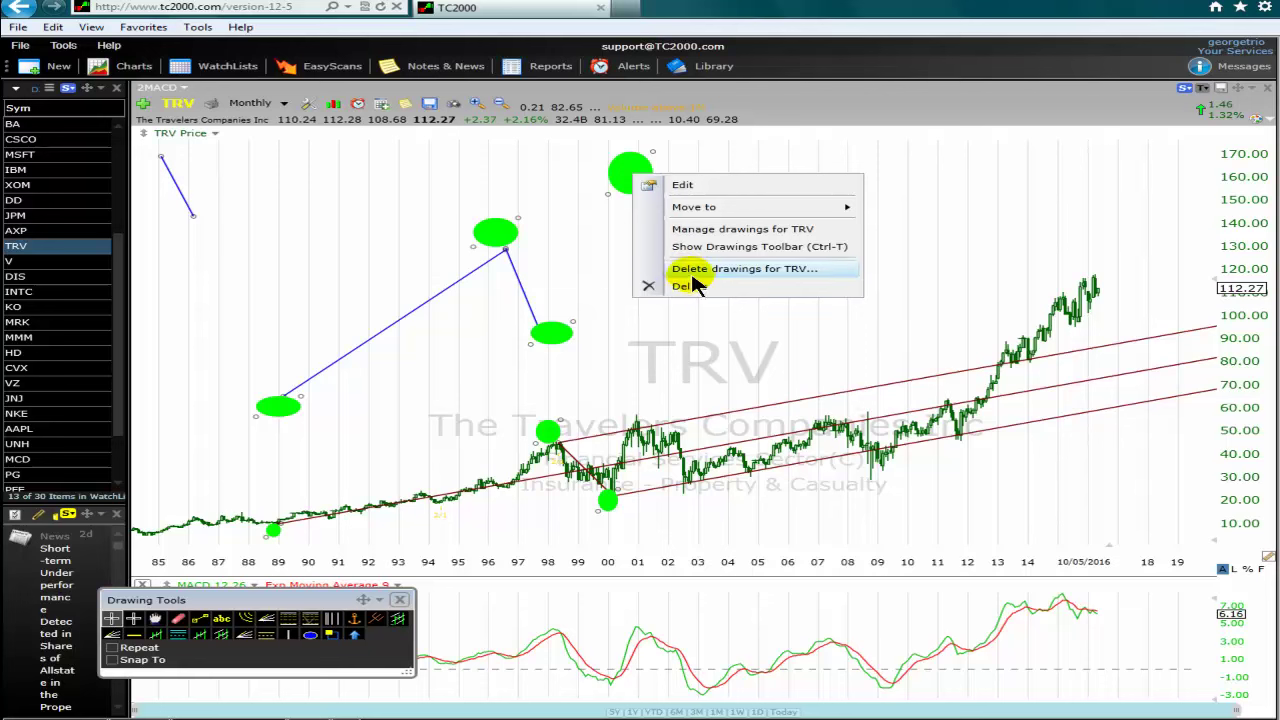
pyautogui.click(689, 286)
# Step: Delete the 1996 peak ellipse, the lower ellipse near 1998 and the blue down-sloping segment
pyautogui.click(500, 236)
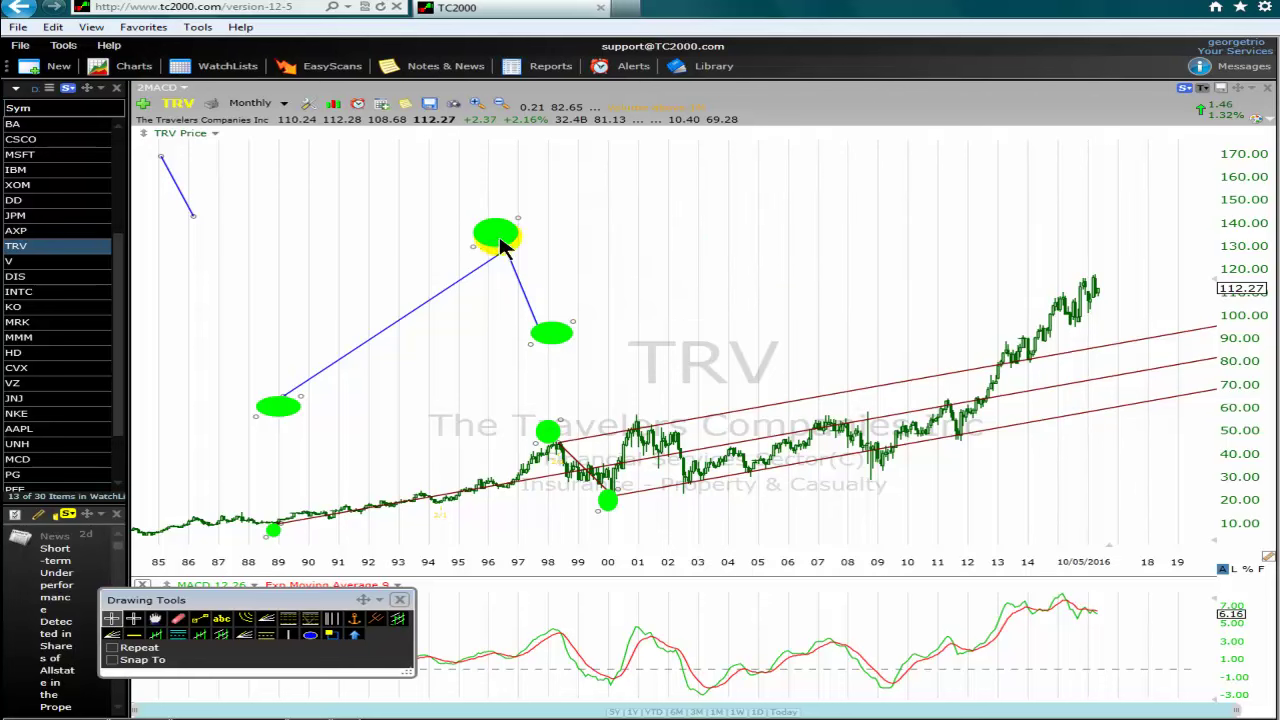
pyautogui.rightClick(500, 238)
pyautogui.click(495, 232)
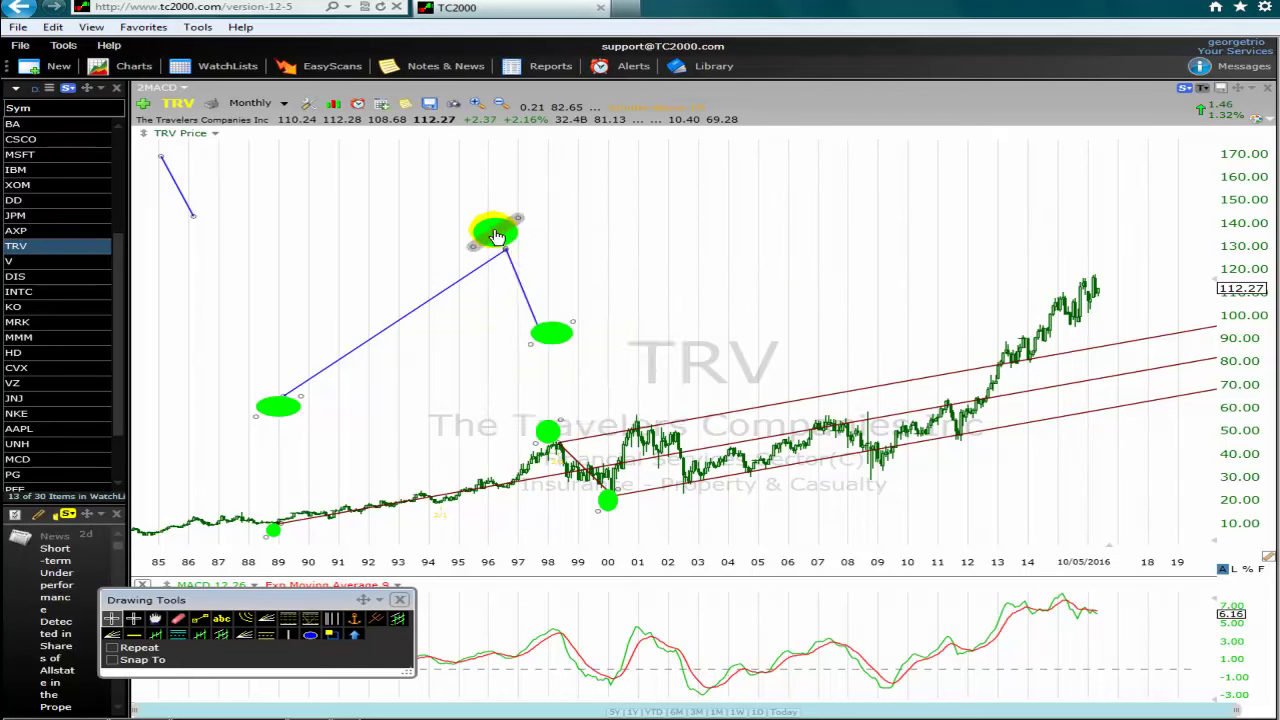
pyautogui.rightClick(495, 233)
pyautogui.click(549, 343)
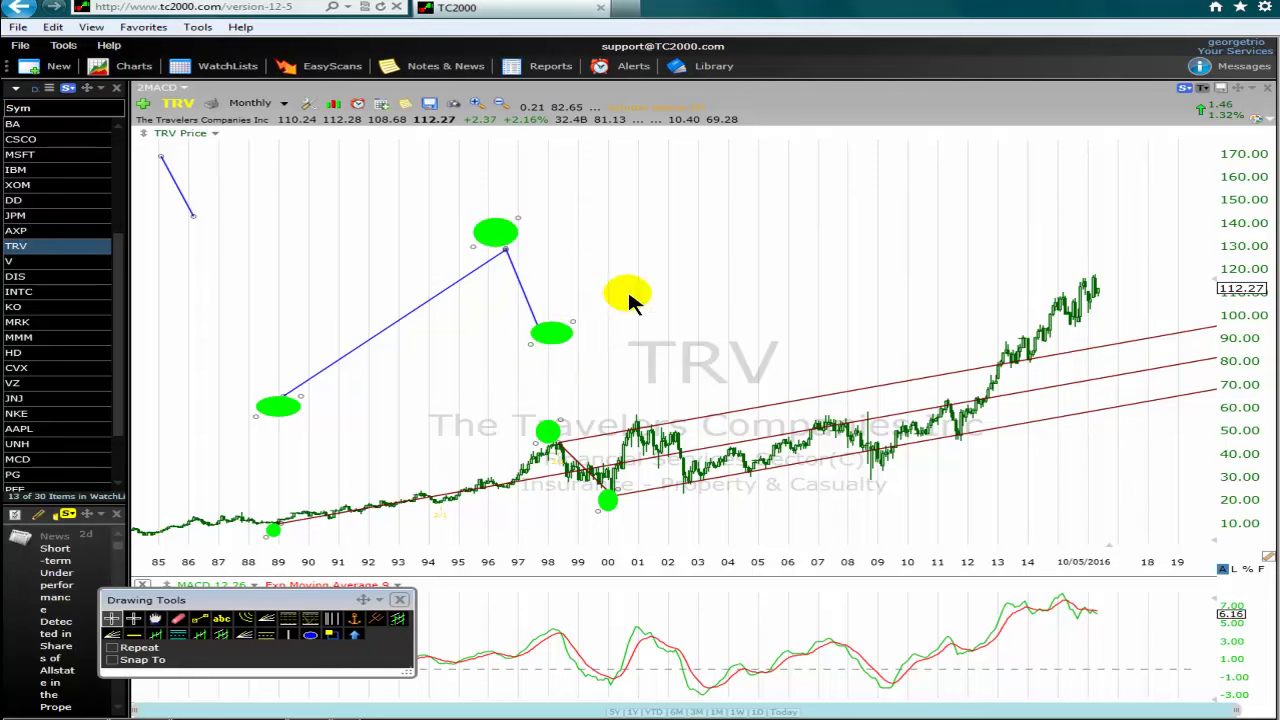
pyautogui.rightClick(554, 337)
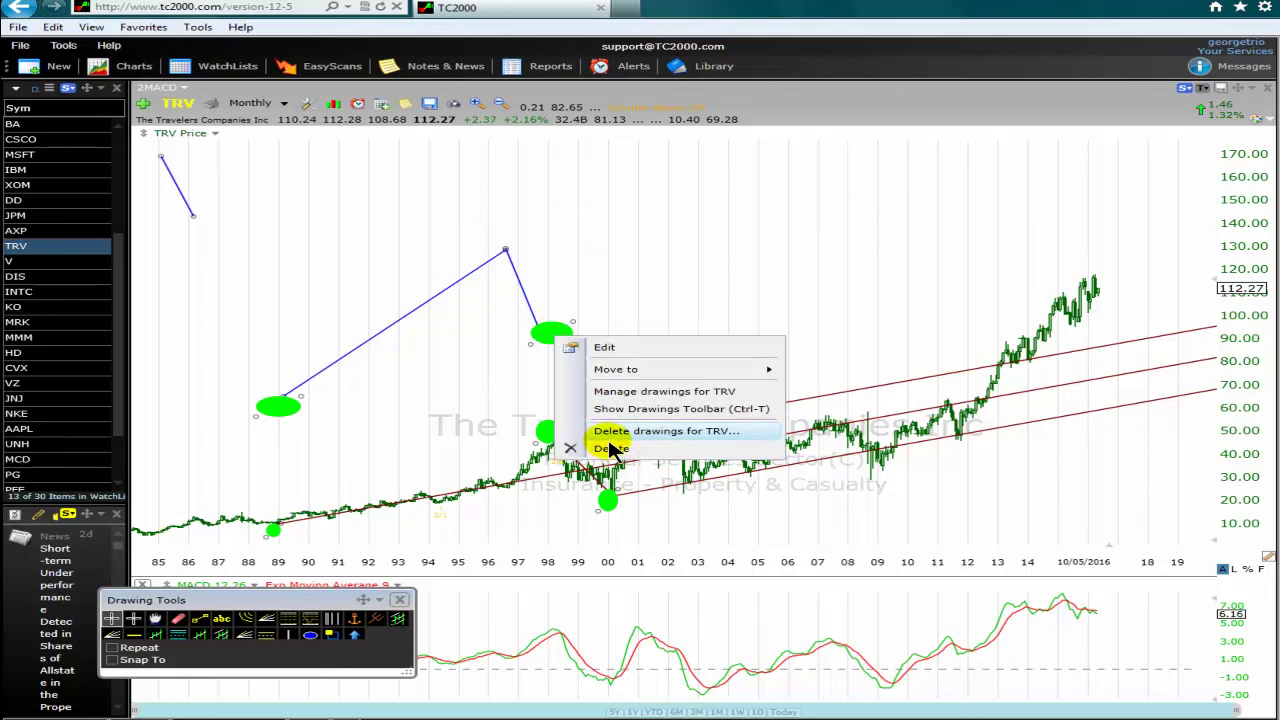
pyautogui.click(520, 293)
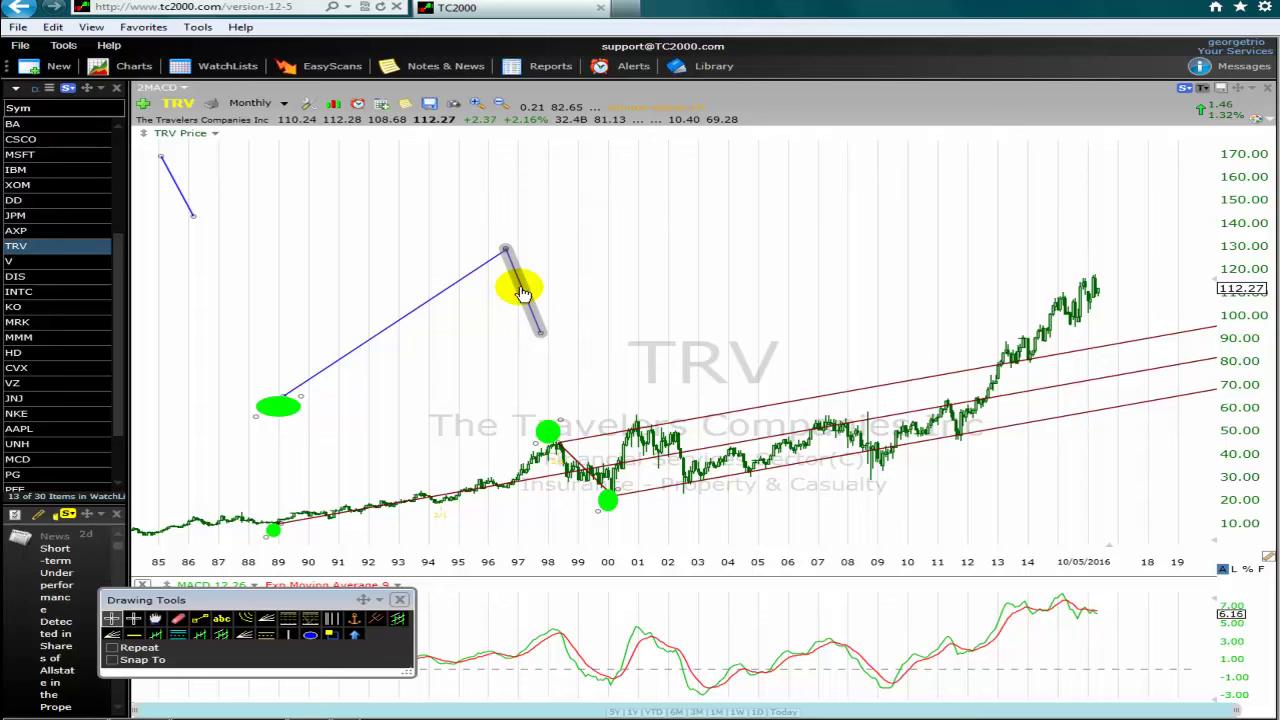
pyautogui.rightClick(520, 293)
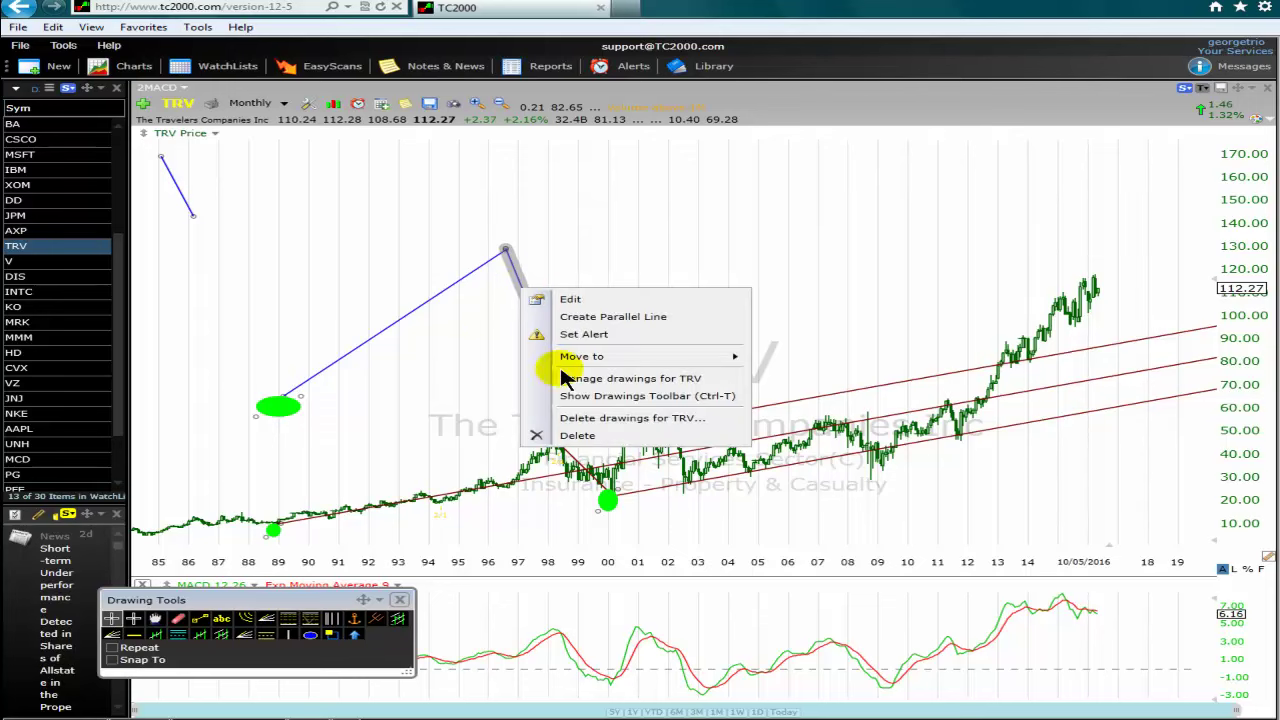
pyautogui.click(578, 436)
# Step: Delete the rising blue trend line and the green ellipse near 1990
pyautogui.click(357, 352)
pyautogui.rightClick(358, 355)
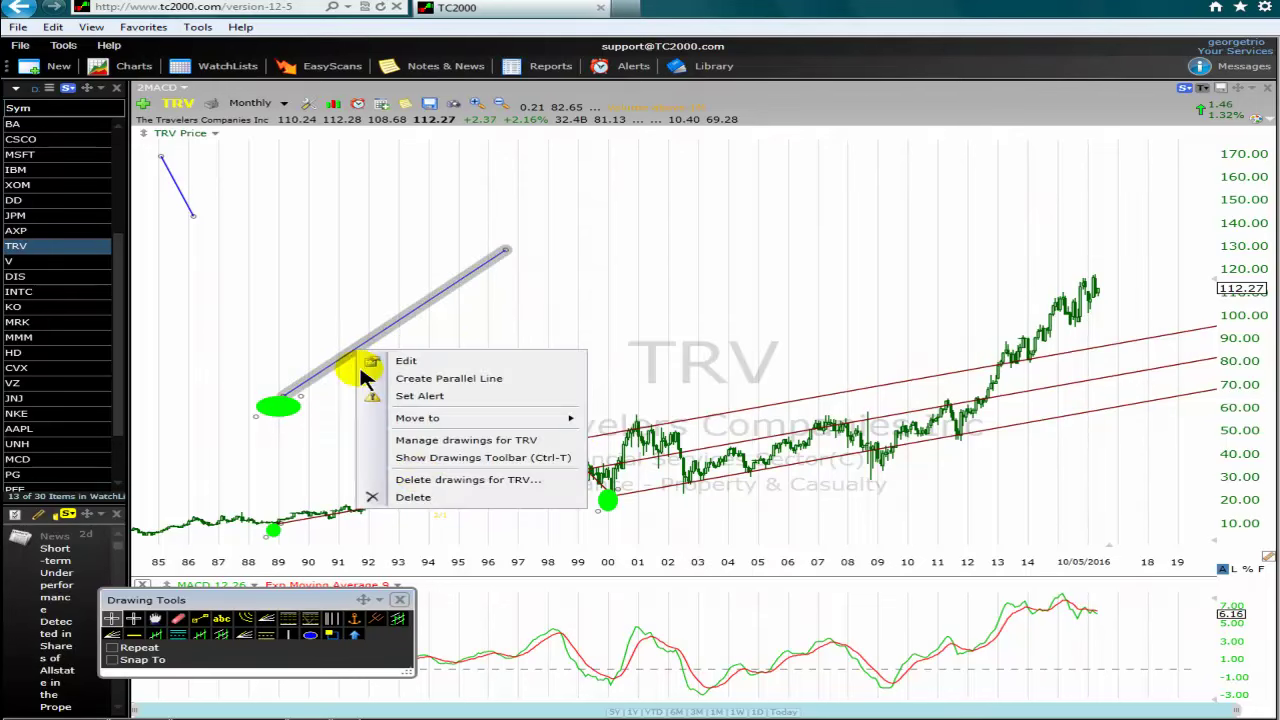
pyautogui.click(414, 498)
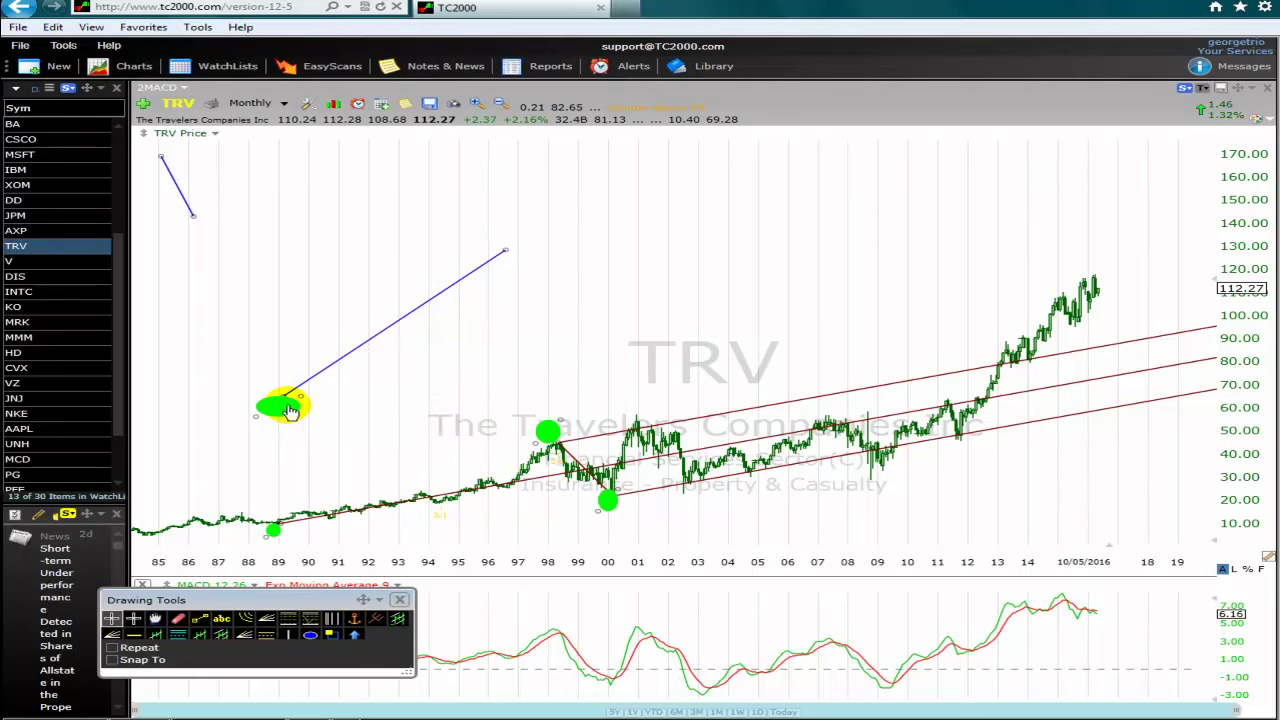
pyautogui.rightClick(281, 412)
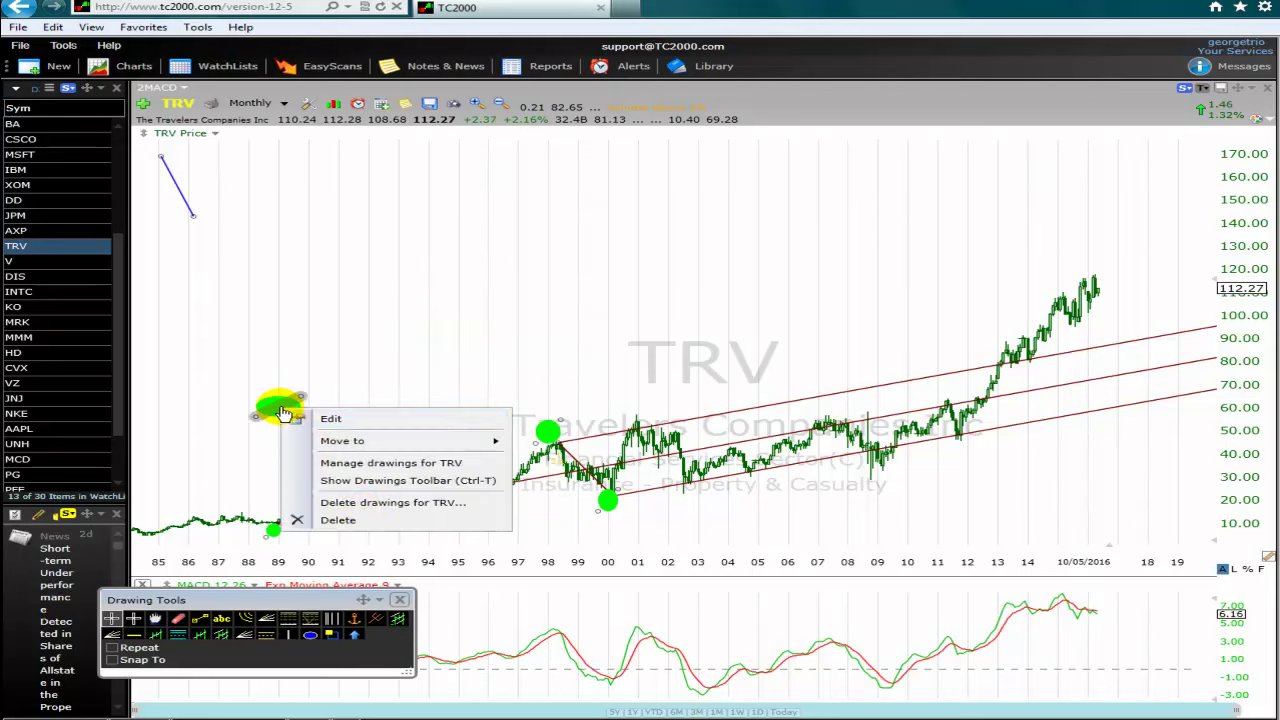
pyautogui.click(352, 520)
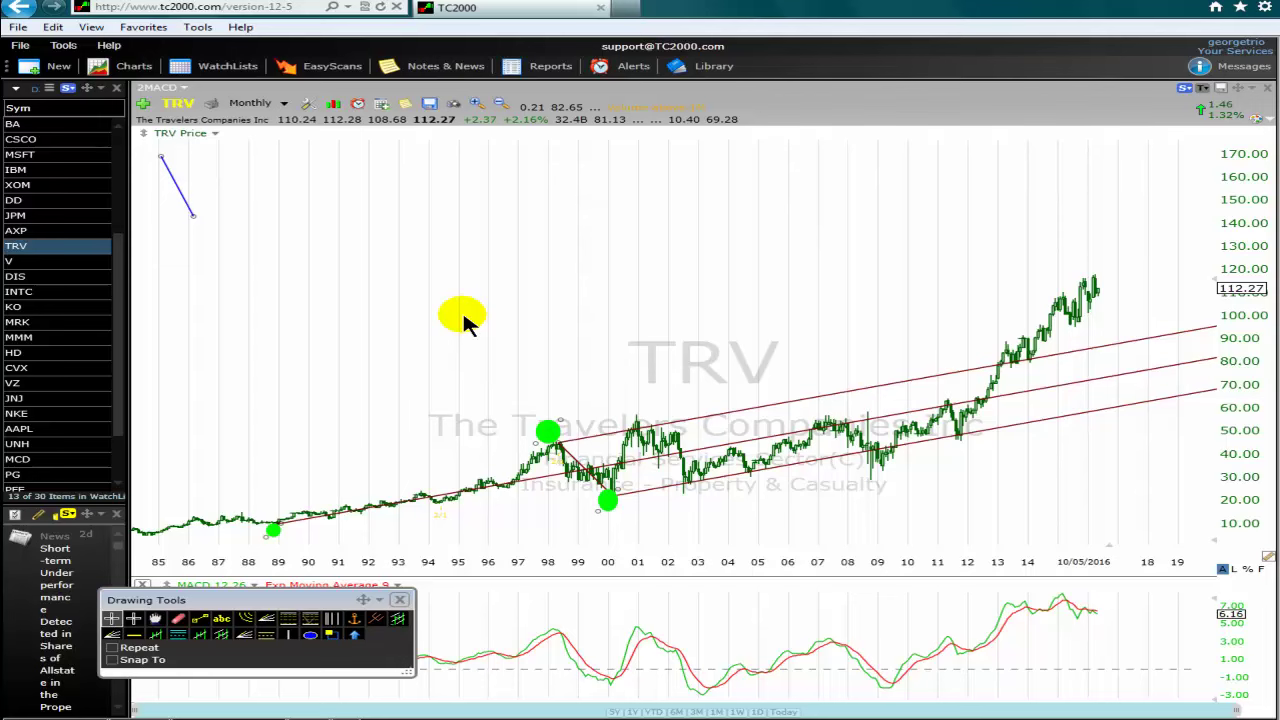
# Step: Remove the red channel from the chart
pyautogui.click(726, 445)
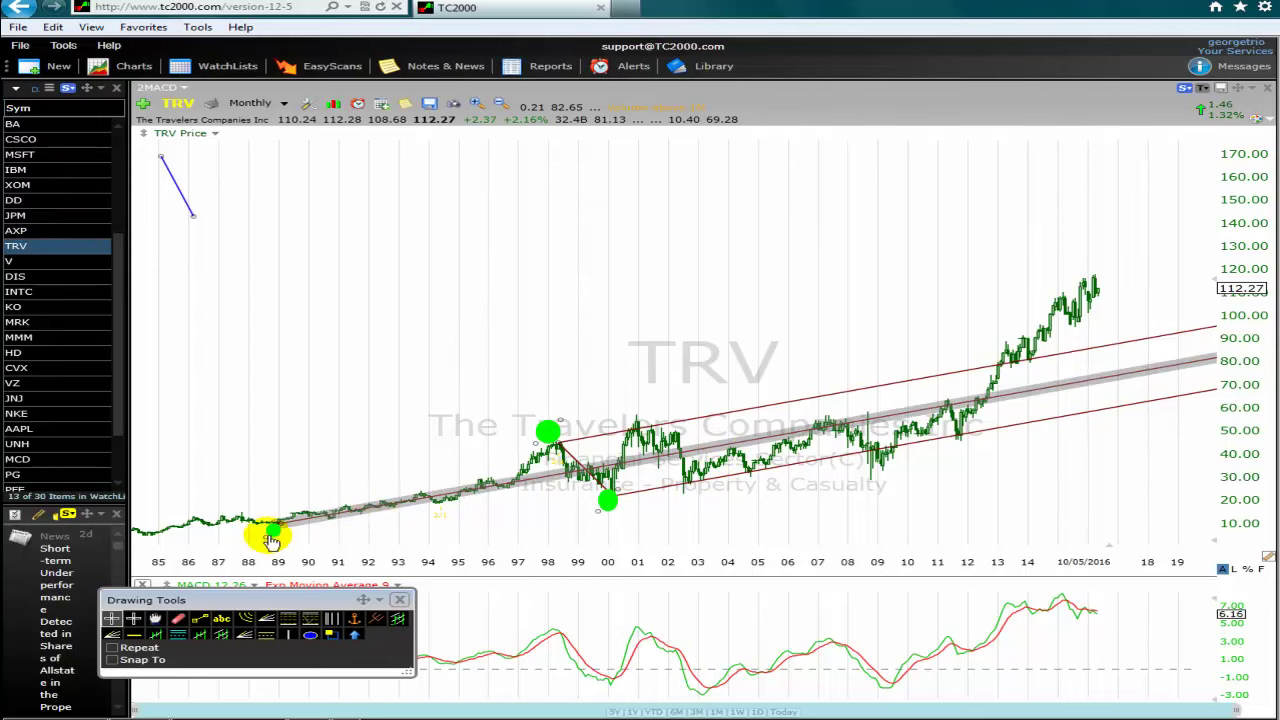
pyautogui.moveTo(749, 423); pyautogui.dragTo(660, 280)
pyautogui.click(662, 281)
pyautogui.rightClick(628, 288)
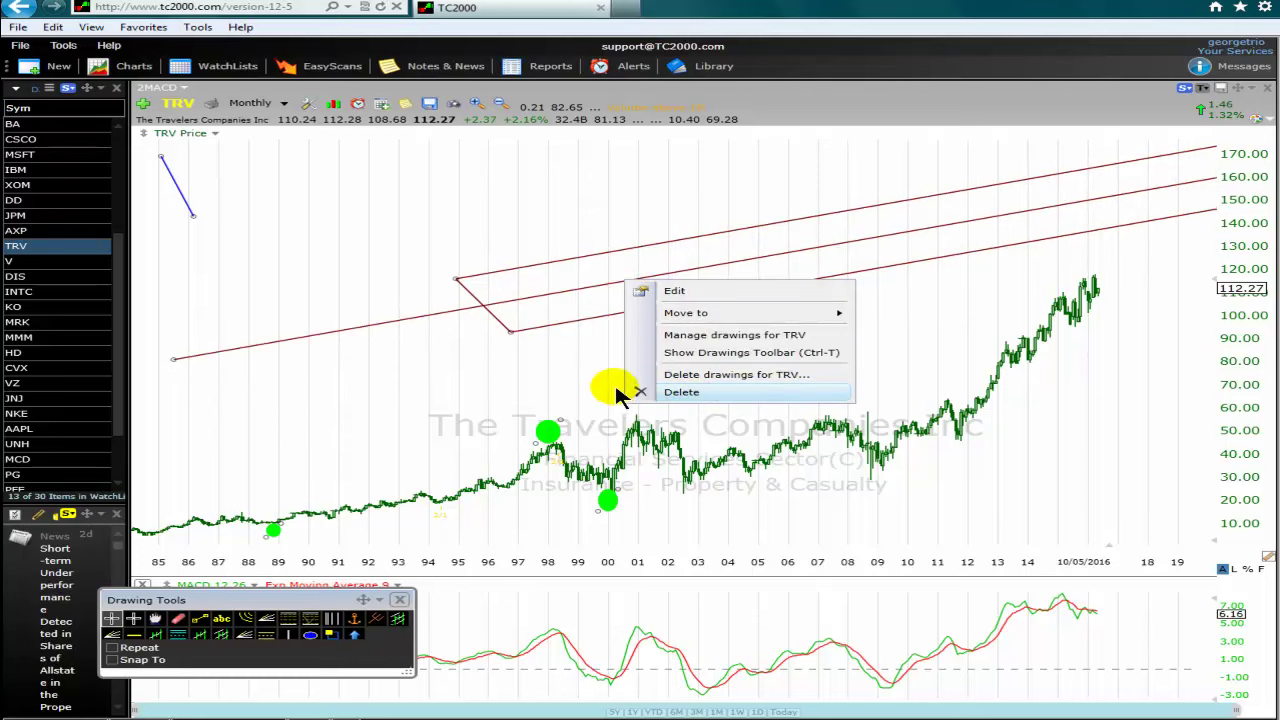
pyautogui.click(680, 393)
# Step: Place an Andrew's Pitchfork and anchor it on the 1989 low, 1998 high and 2000 low
pyautogui.moveTo(258, 600); pyautogui.dragTo(330, 256)
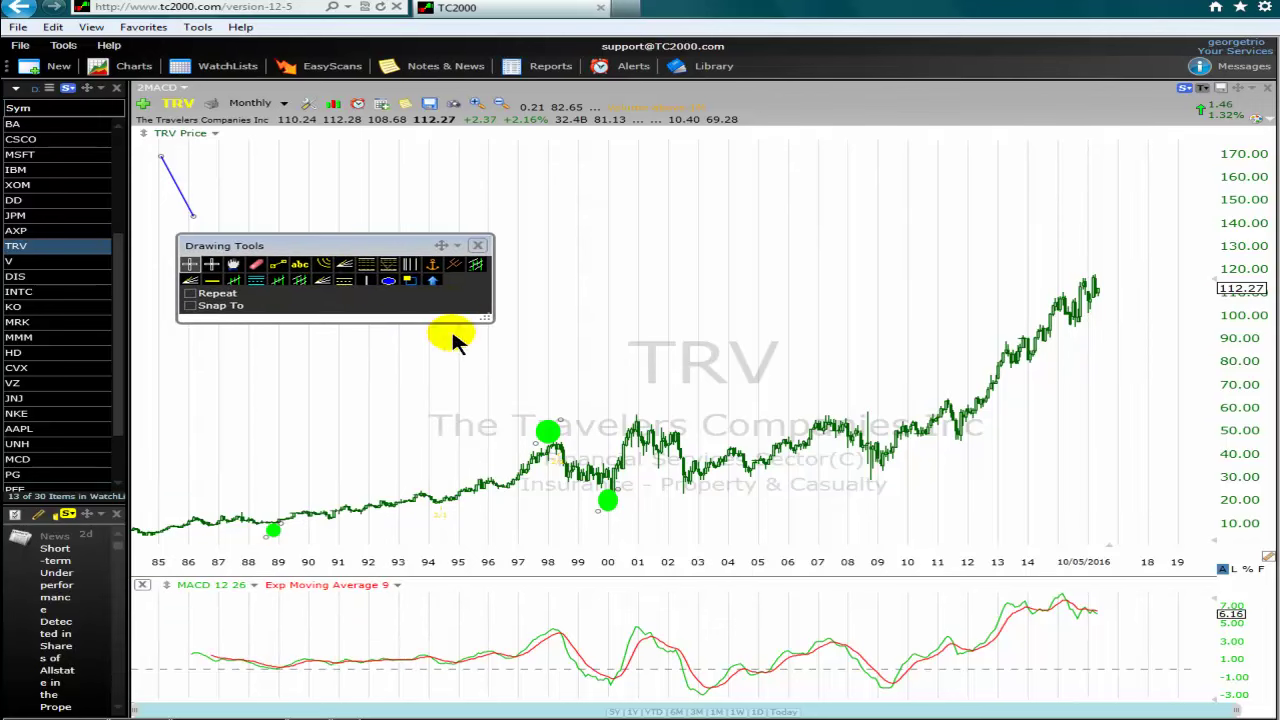
pyautogui.click(460, 270)
pyautogui.click(703, 255)
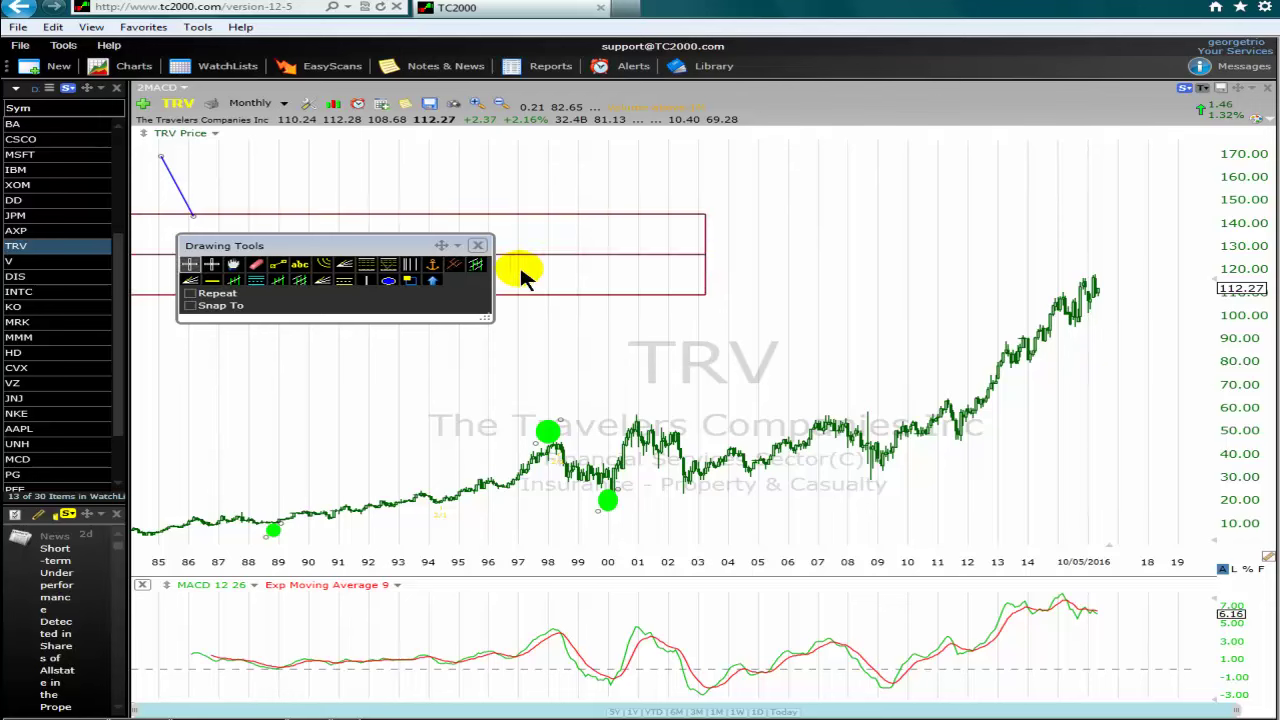
pyautogui.moveTo(255, 622); pyautogui.dragTo(226, 679)
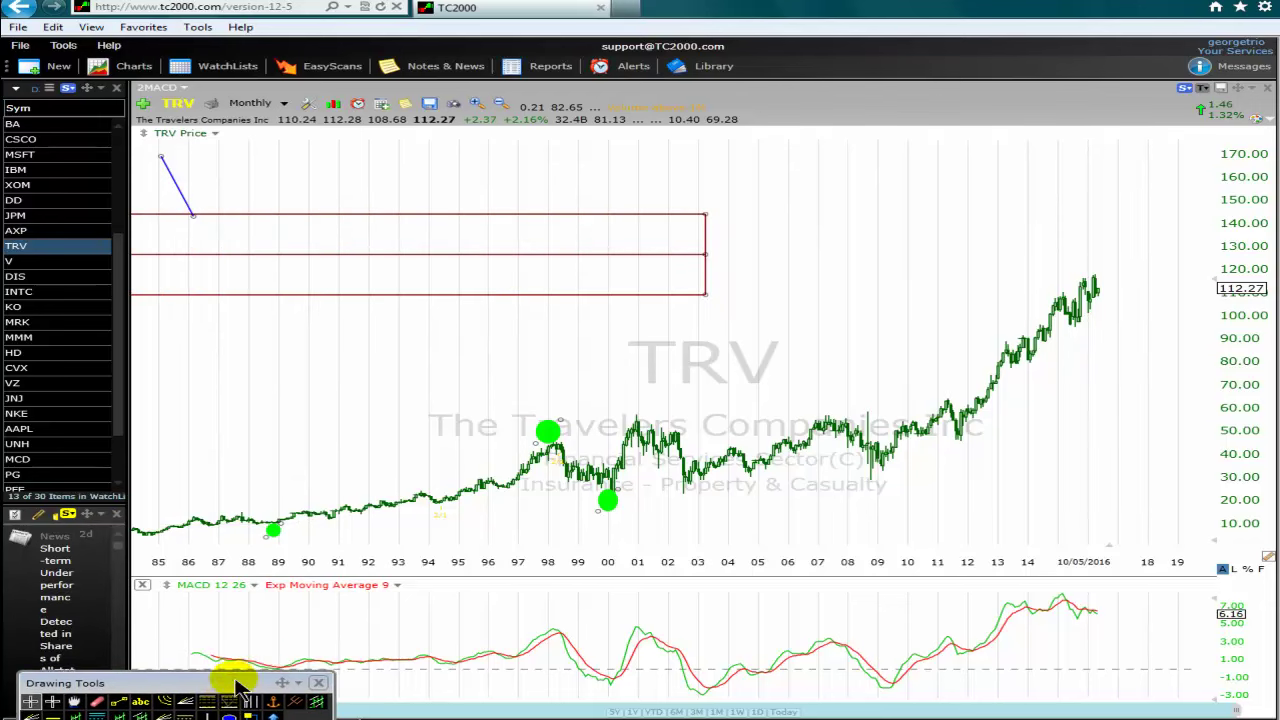
pyautogui.moveTo(707, 259); pyautogui.dragTo(277, 524)
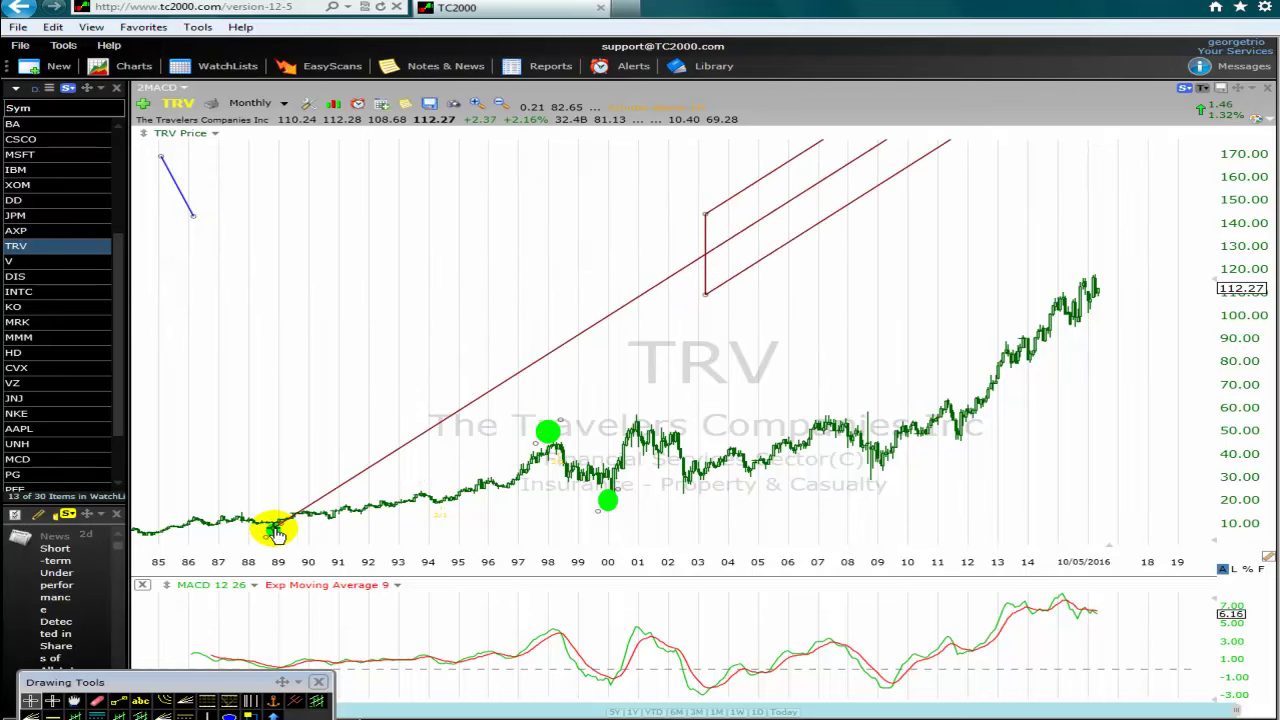
pyautogui.moveTo(706, 266)
pyautogui.mouseDown()
pyautogui.moveTo(718, 433)
pyautogui.moveTo(563, 360)
pyautogui.moveTo(634, 334)
pyautogui.moveTo(571, 280)
pyautogui.moveTo(680, 293)
pyautogui.moveTo(712, 253)
pyautogui.mouseUp()
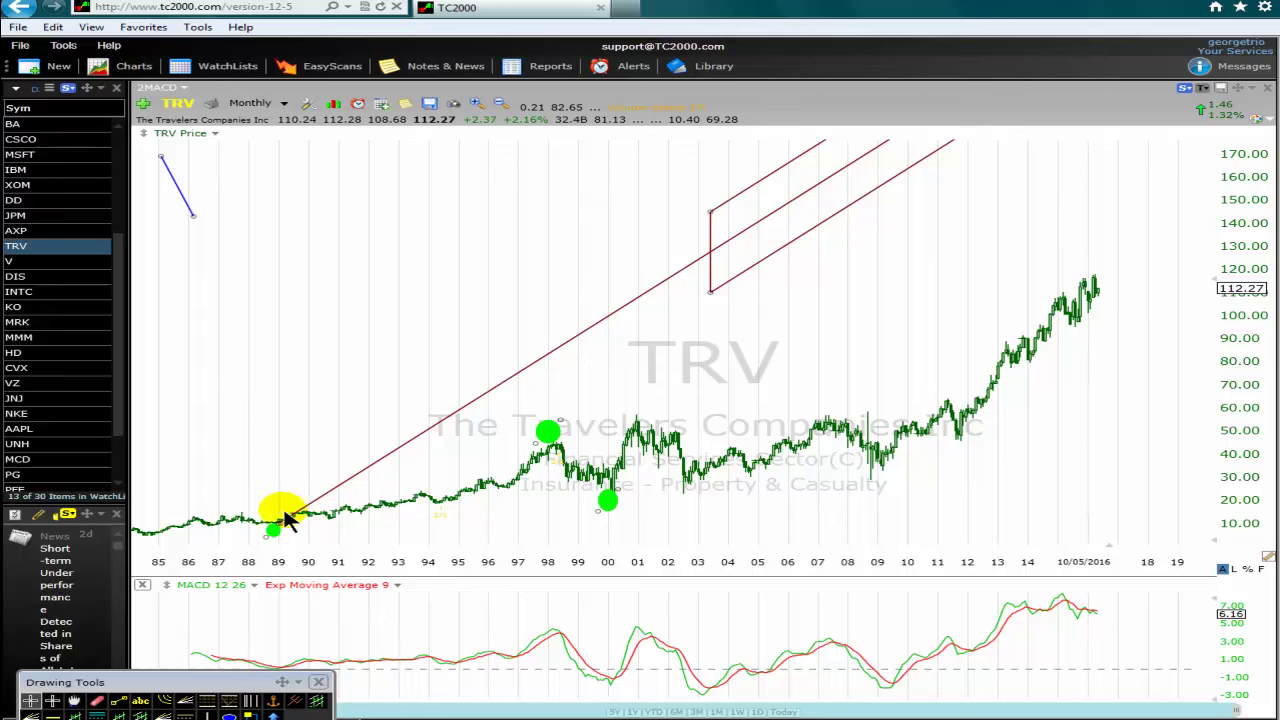
pyautogui.moveTo(707, 287); pyautogui.dragTo(608, 502)
pyautogui.moveTo(706, 216); pyautogui.dragTo(612, 505)
pyautogui.click(612, 488)
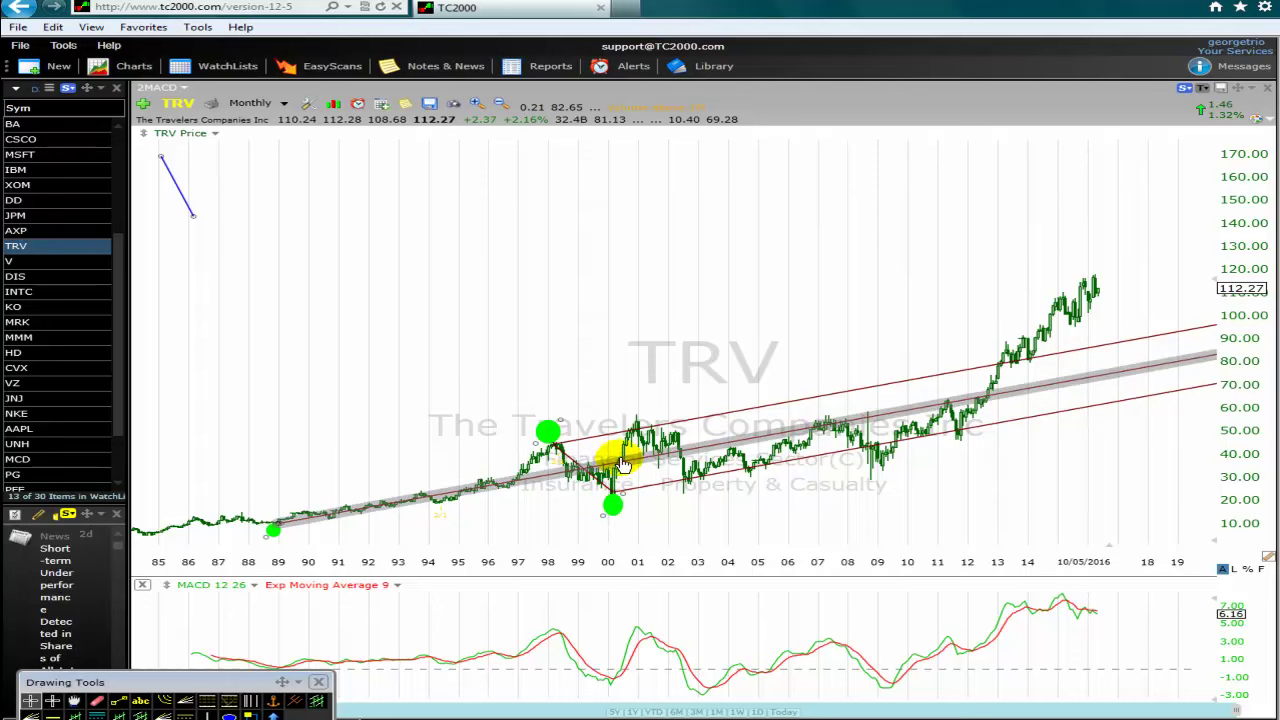
pyautogui.moveTo(613, 508)
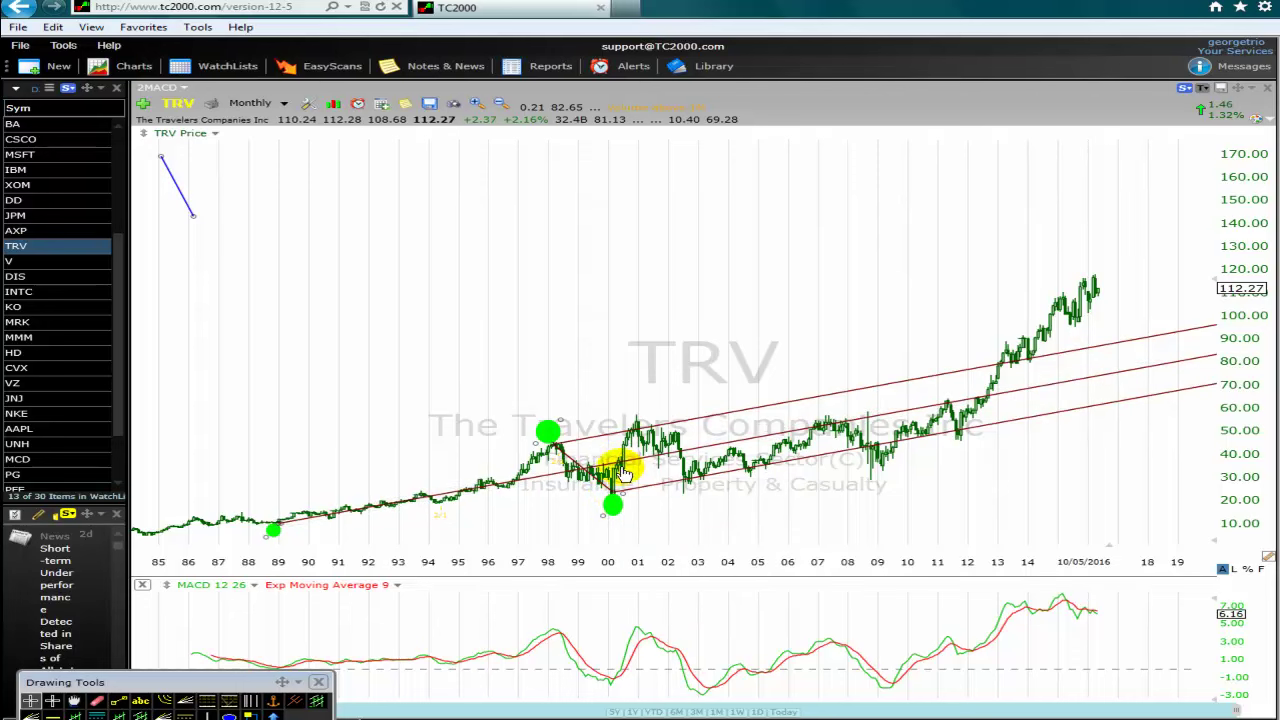
pyautogui.click(612, 503)
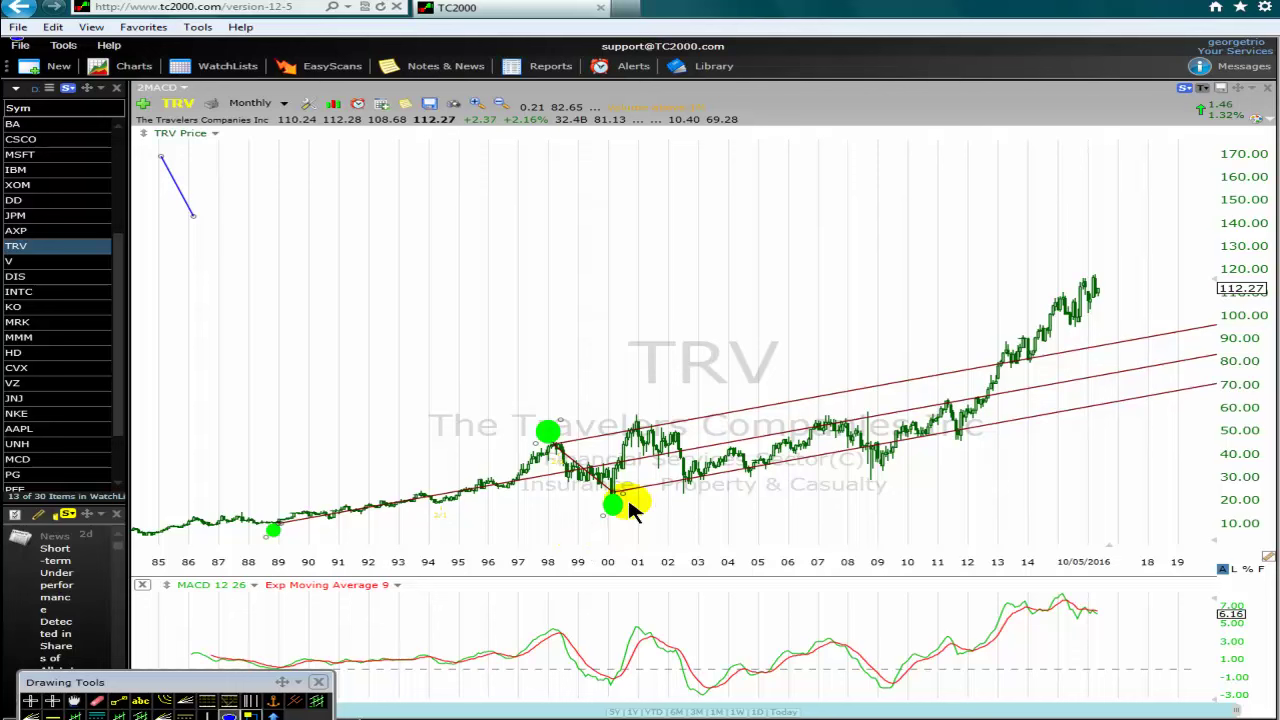
# Step: Draw a green ellipse and position it on the 2011–12 low at the lower channel line
pyautogui.click(725, 468)
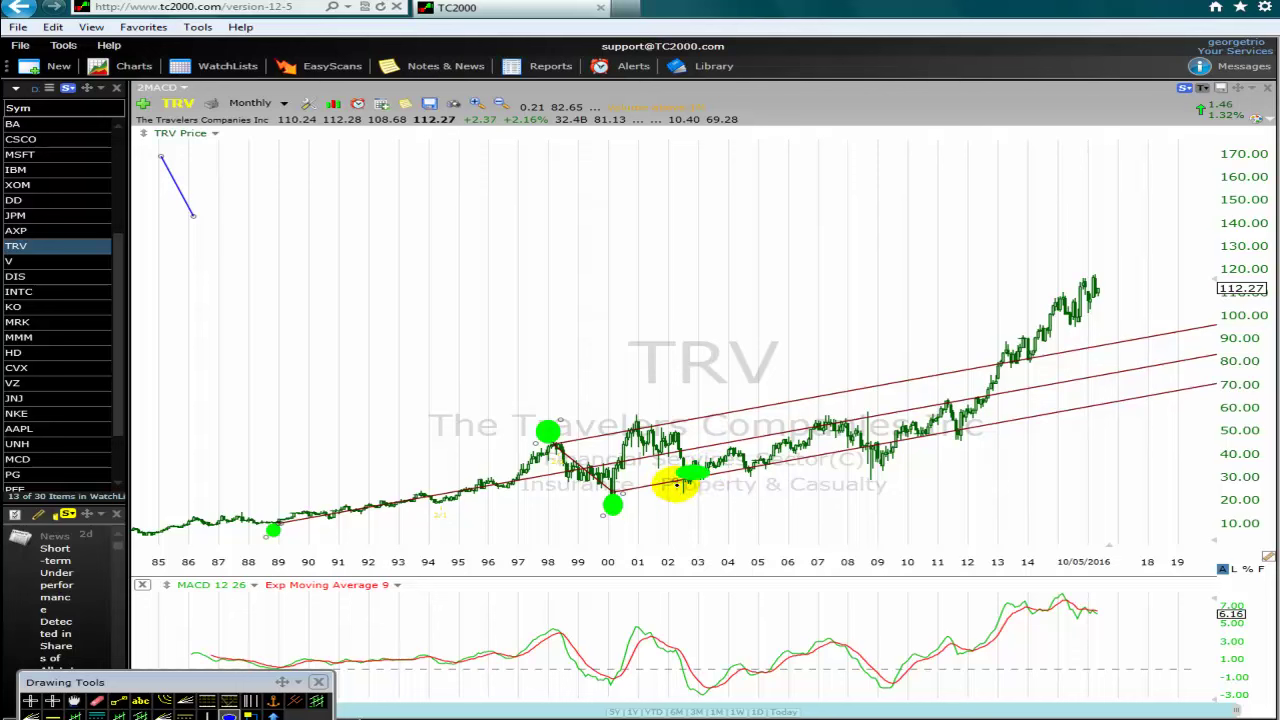
pyautogui.moveTo(725, 491); pyautogui.dragTo(760, 483)
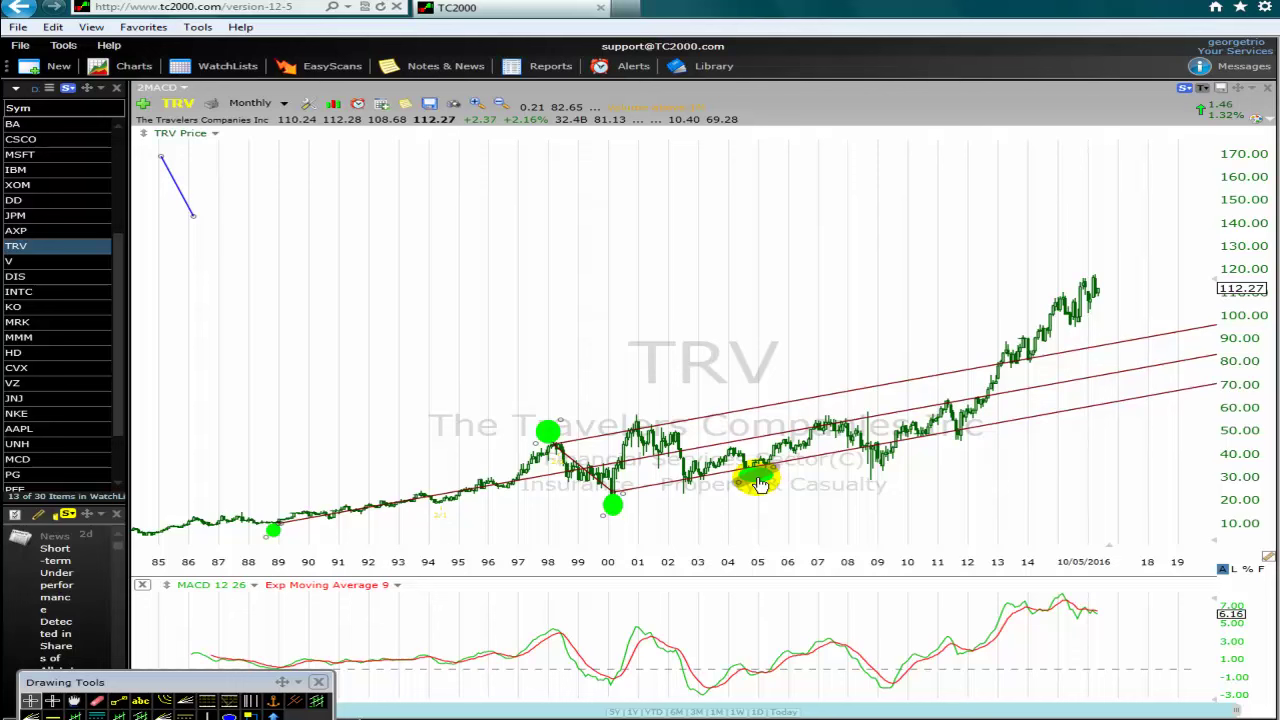
pyautogui.moveTo(760, 483); pyautogui.dragTo(895, 447)
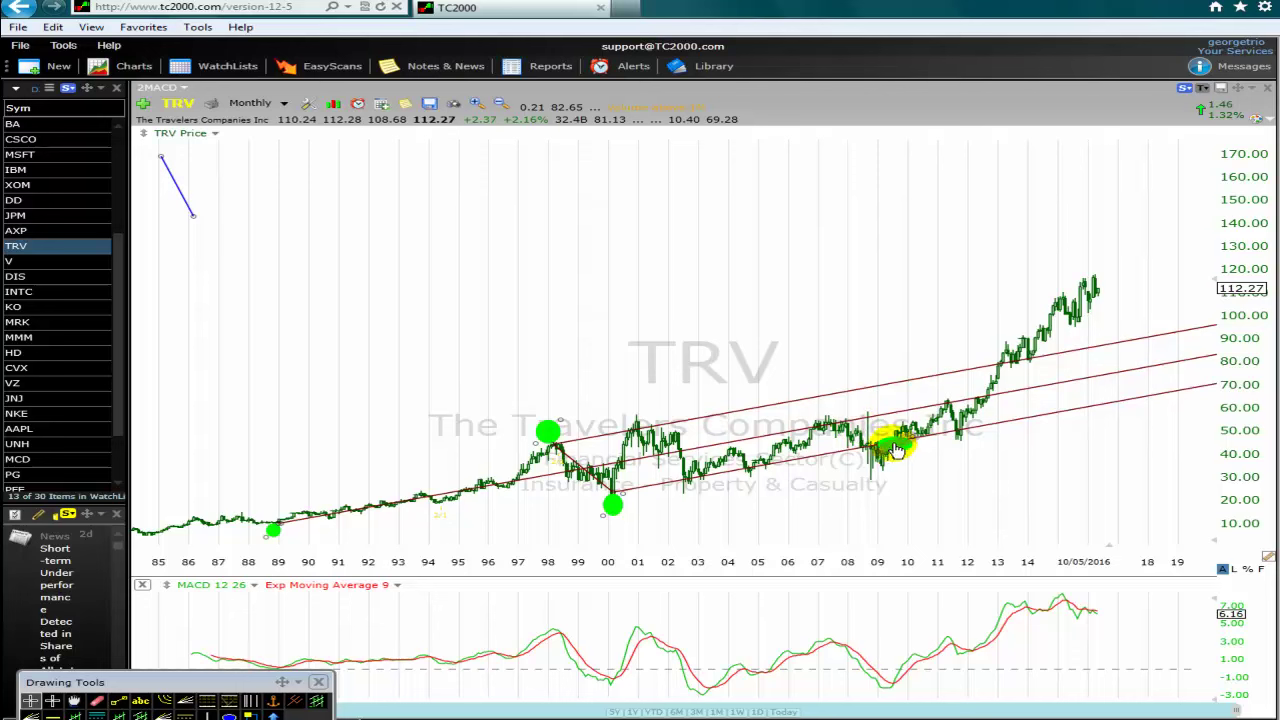
pyautogui.moveTo(897, 449)
pyautogui.moveTo(897, 449)
pyautogui.mouseDown()
pyautogui.moveTo(984, 448)
pyautogui.moveTo(960, 446)
pyautogui.mouseUp()
pyautogui.moveTo(960, 443)
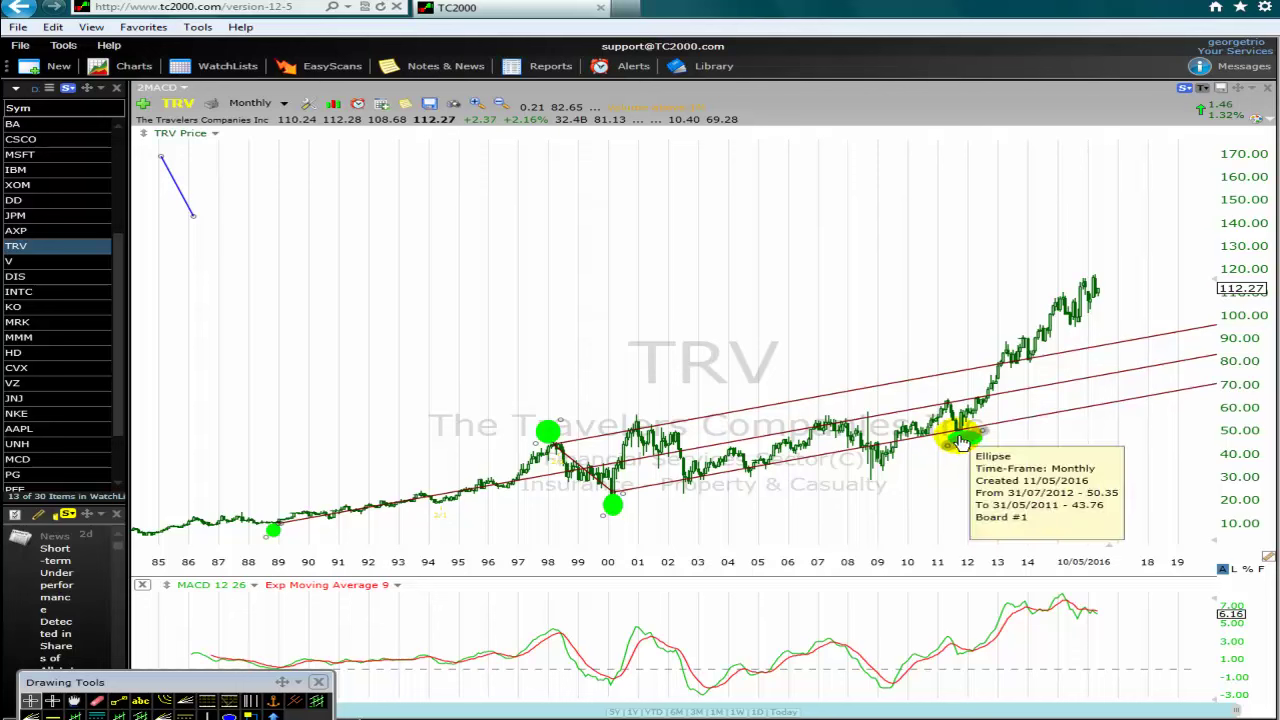
pyautogui.moveTo(960, 443); pyautogui.dragTo(826, 432)
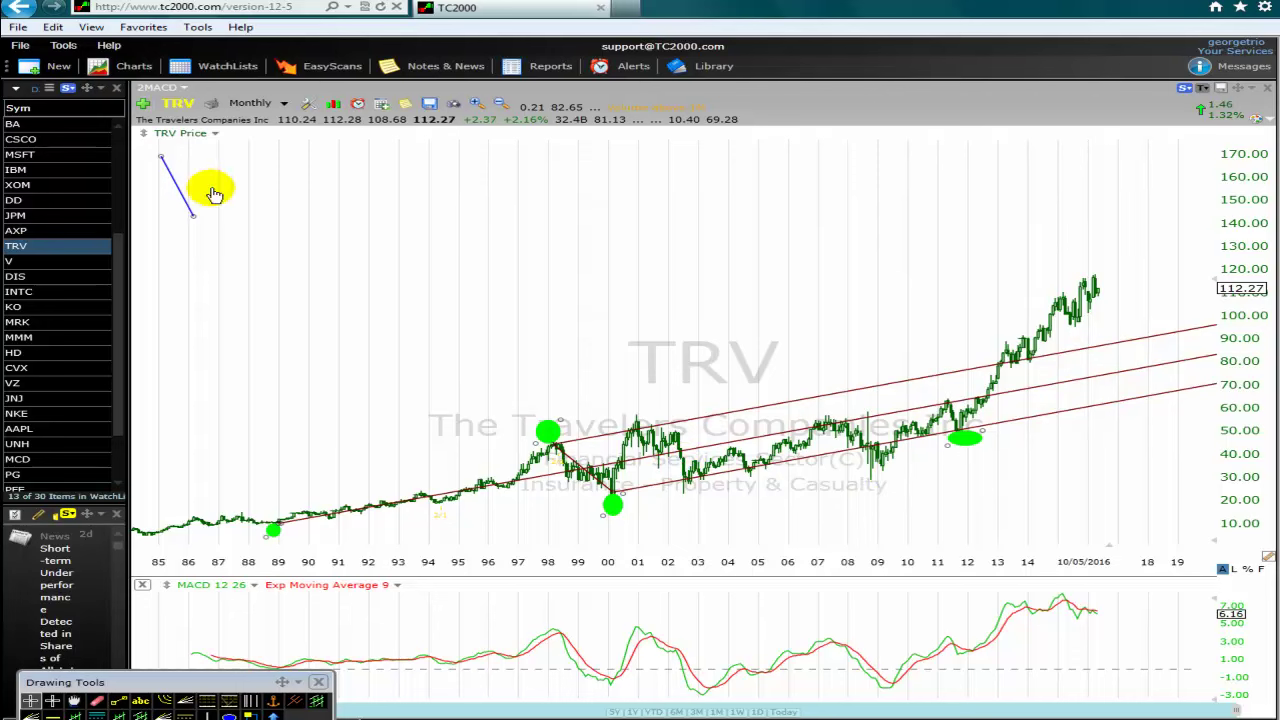
# Step: Relocate the short blue trend line from the upper-left onto the 2013 price rise
pyautogui.moveTo(188, 208); pyautogui.dragTo(1025, 350)
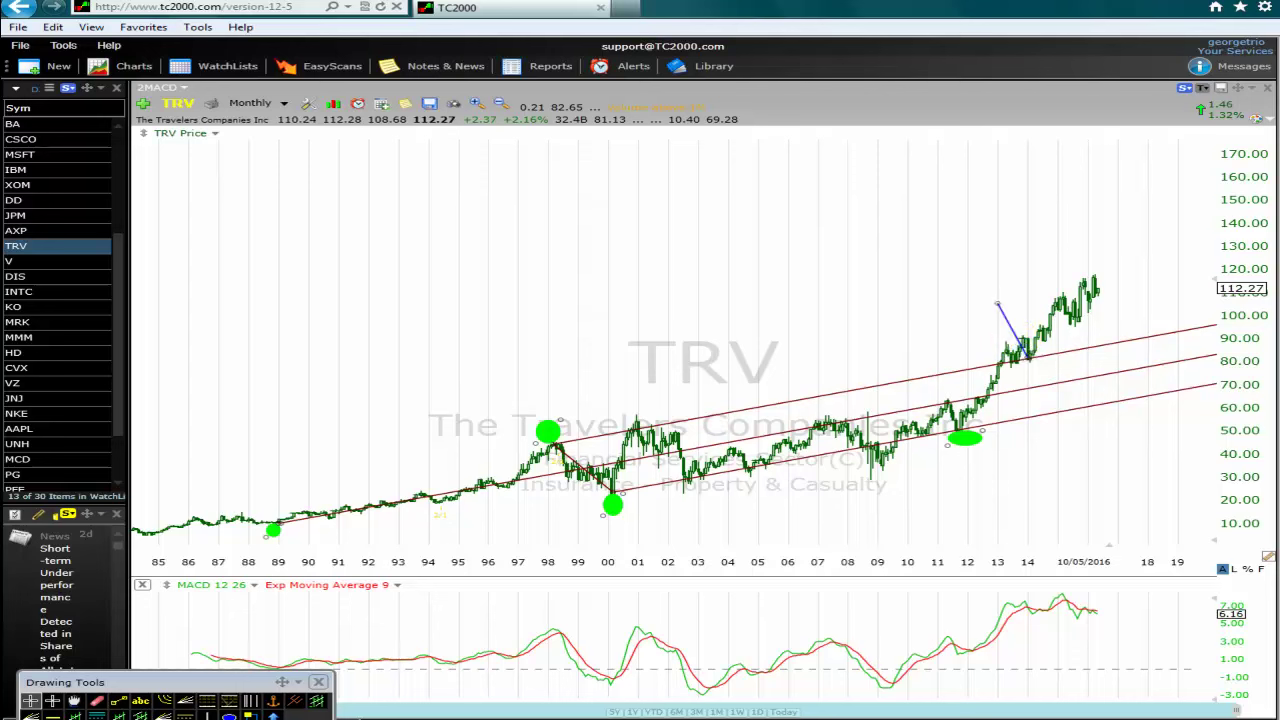
pyautogui.moveTo(1000, 320); pyautogui.dragTo(990, 390)
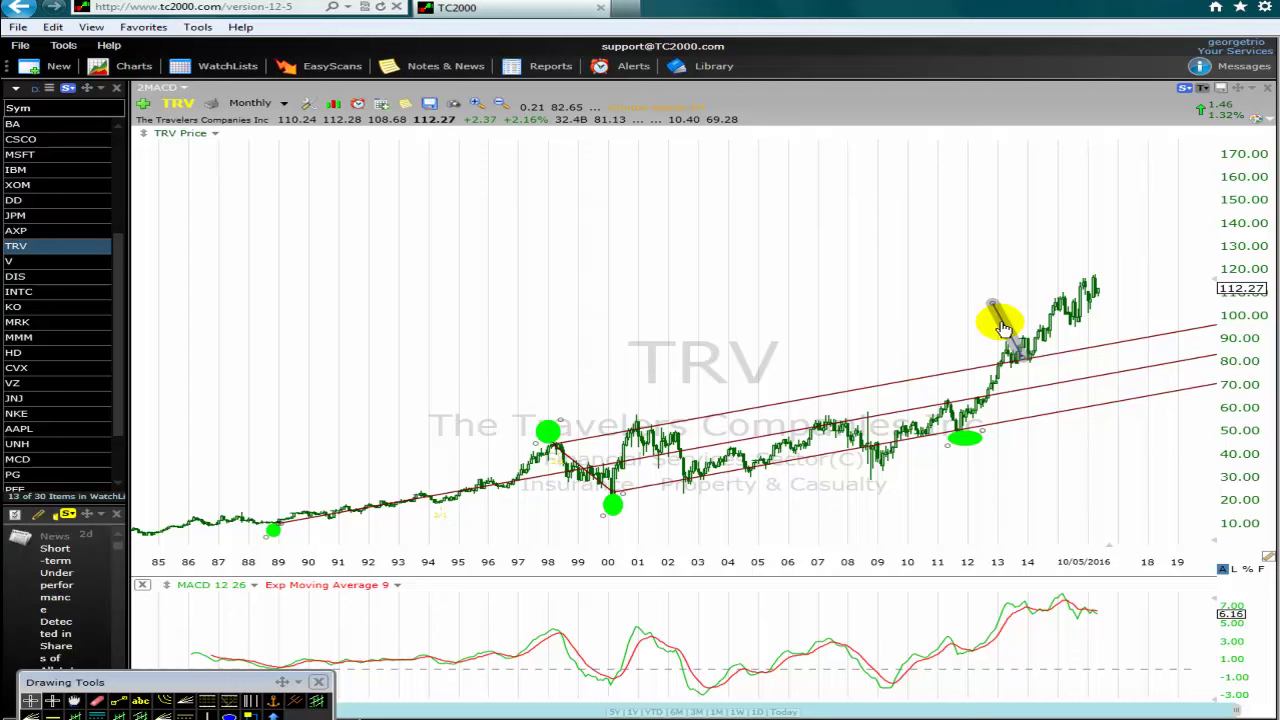
pyautogui.moveTo(1001, 326); pyautogui.dragTo(992, 304)
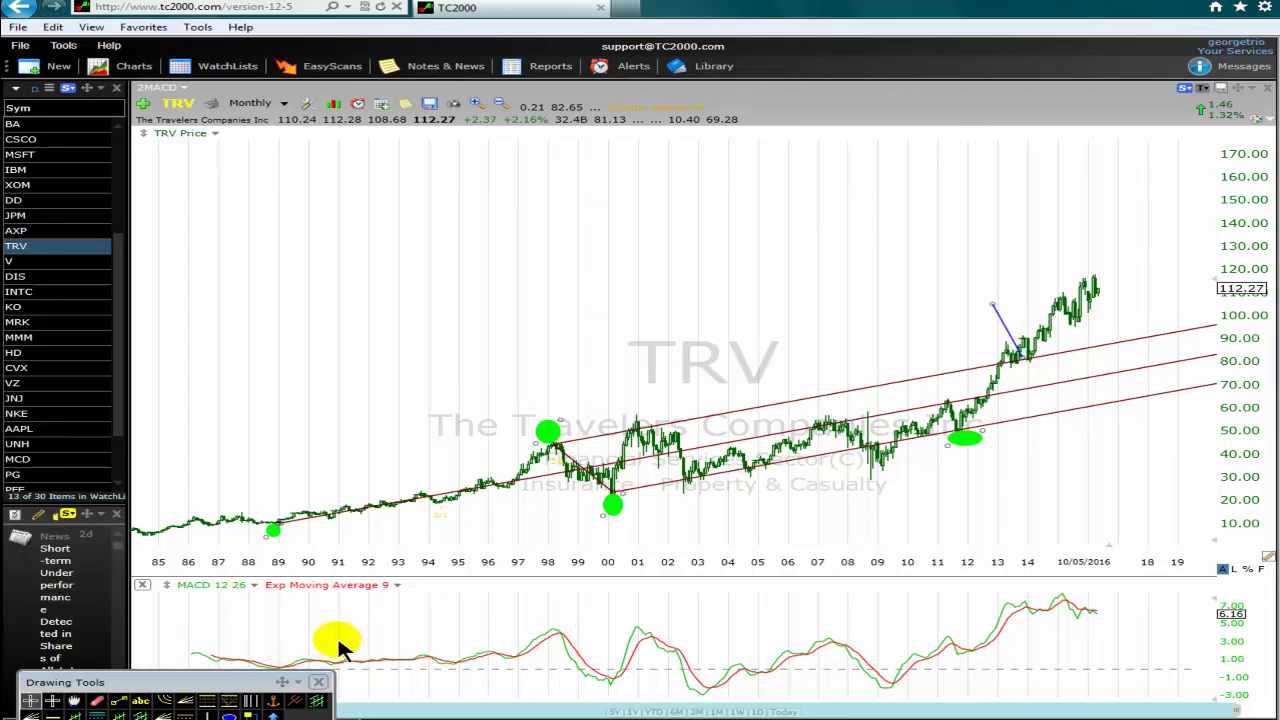
# Step: Draw a blue trend line from 1997 over the 2016 highs; move the short connector upper-left
pyautogui.click(118, 700)
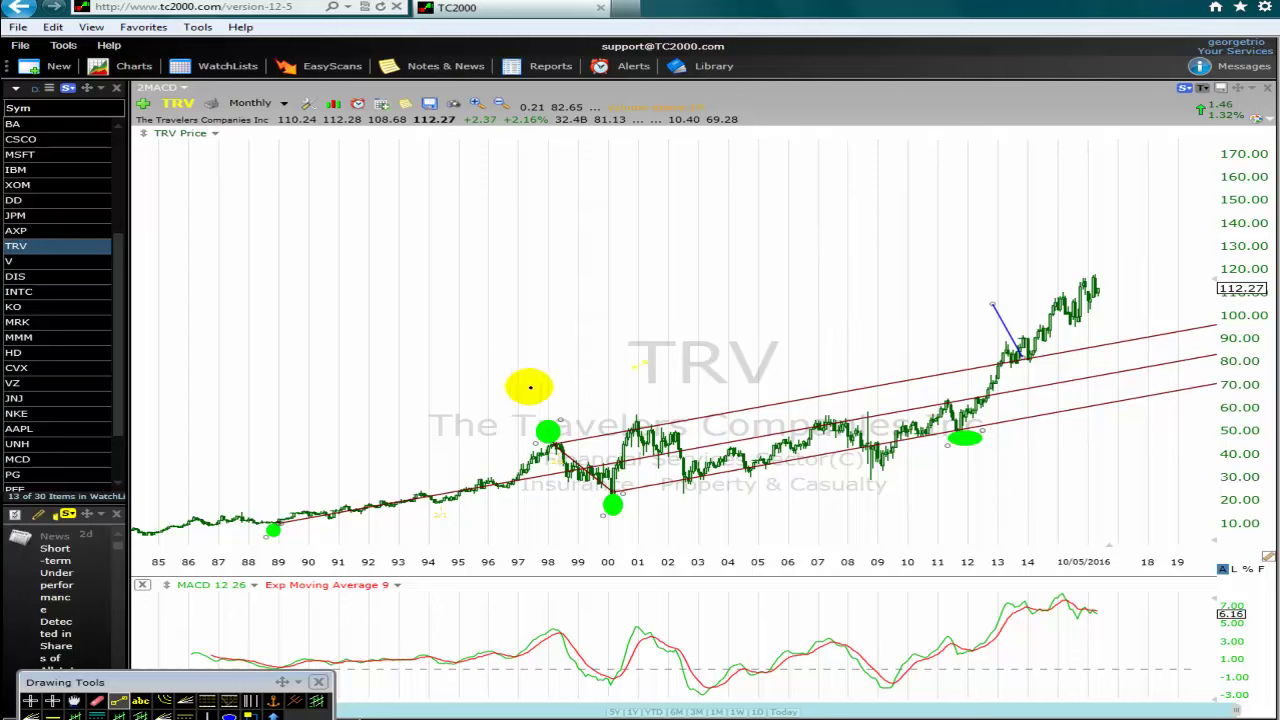
pyautogui.moveTo(520, 388); pyautogui.dragTo(1197, 268)
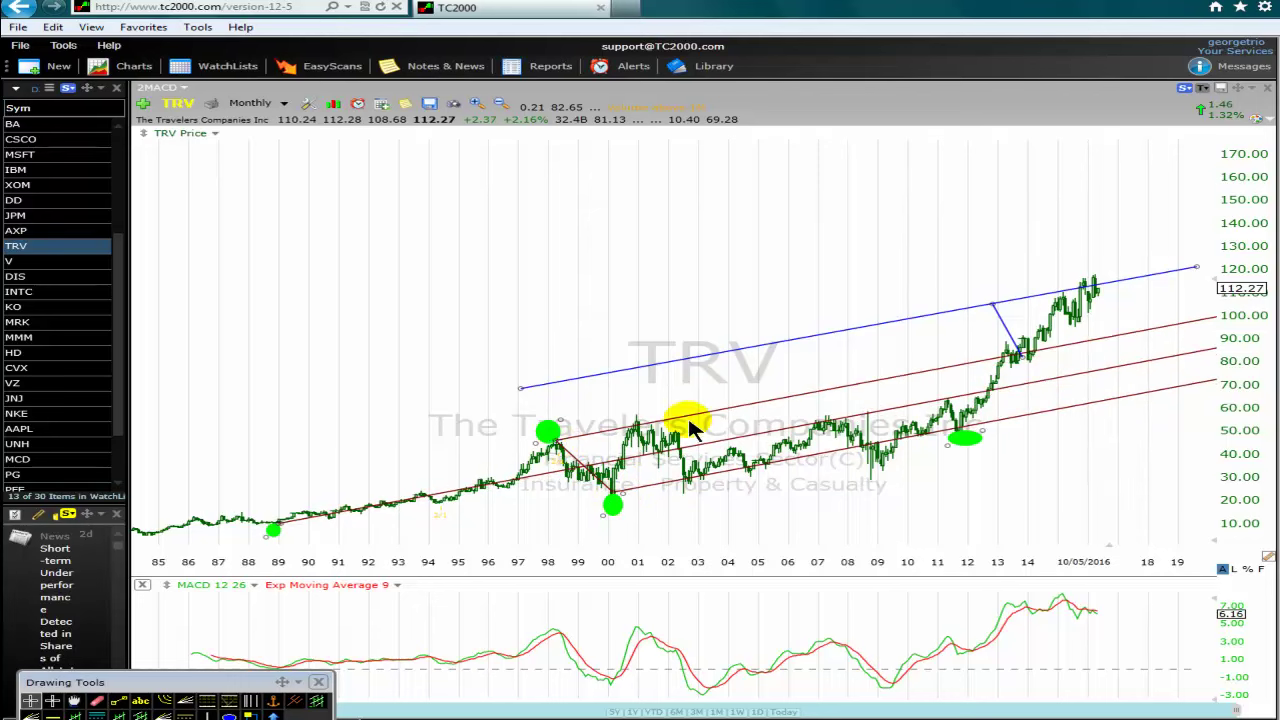
pyautogui.rightClick(1014, 342)
pyautogui.moveTo(1014, 318)
pyautogui.mouseDown()
pyautogui.moveTo(982, 350)
pyautogui.moveTo(1003, 412)
pyautogui.moveTo(990, 405)
pyautogui.moveTo(1012, 410)
pyautogui.moveTo(1022, 330)
pyautogui.mouseUp()
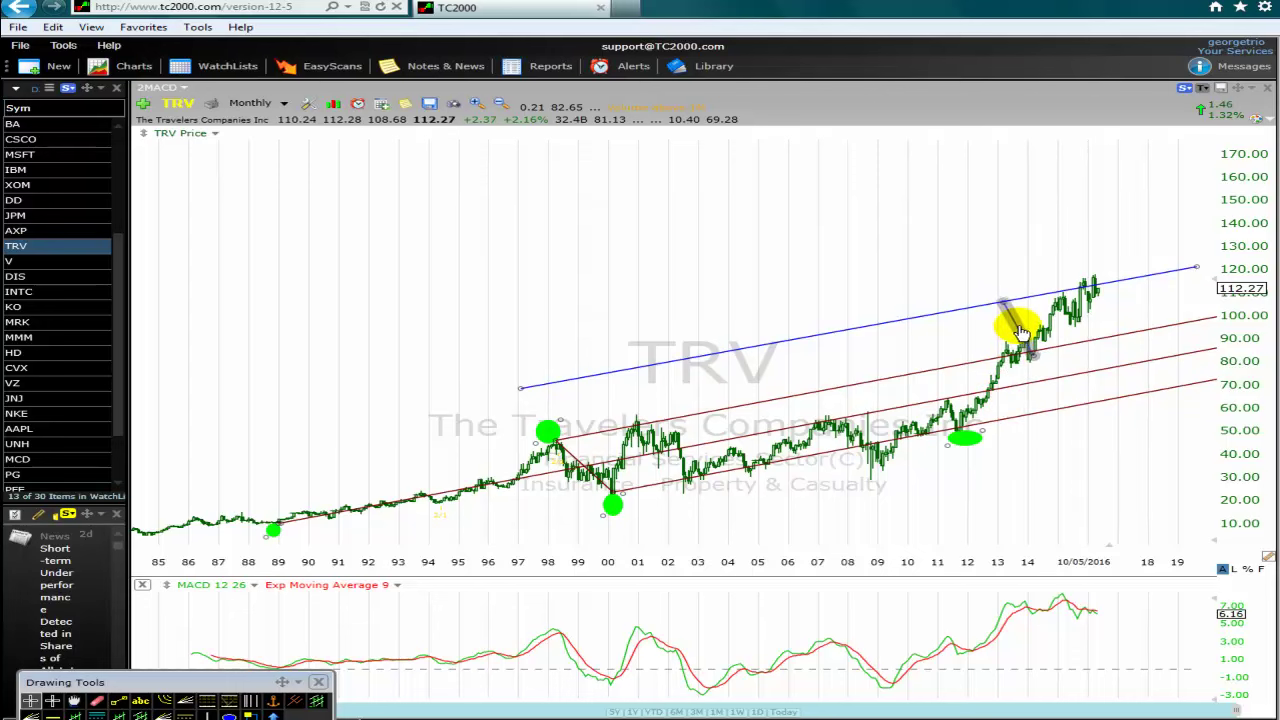
pyautogui.click(1192, 266)
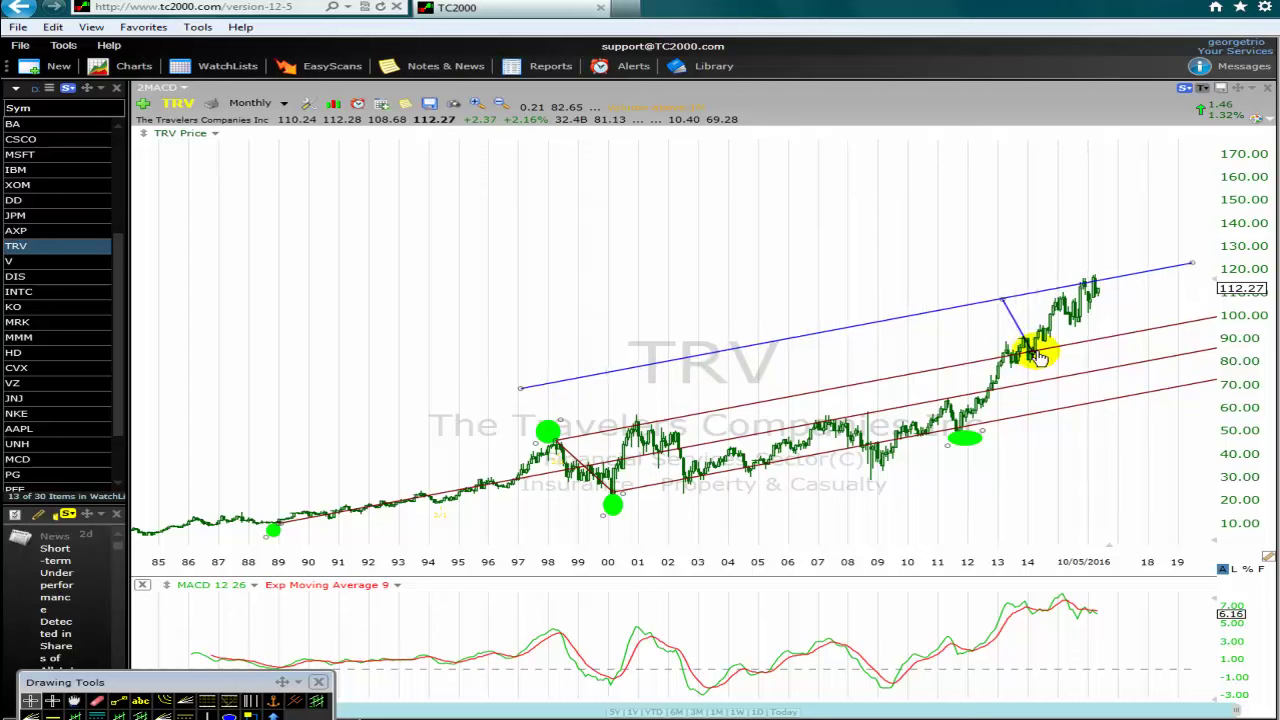
pyautogui.moveTo(1030, 348); pyautogui.dragTo(455, 290)
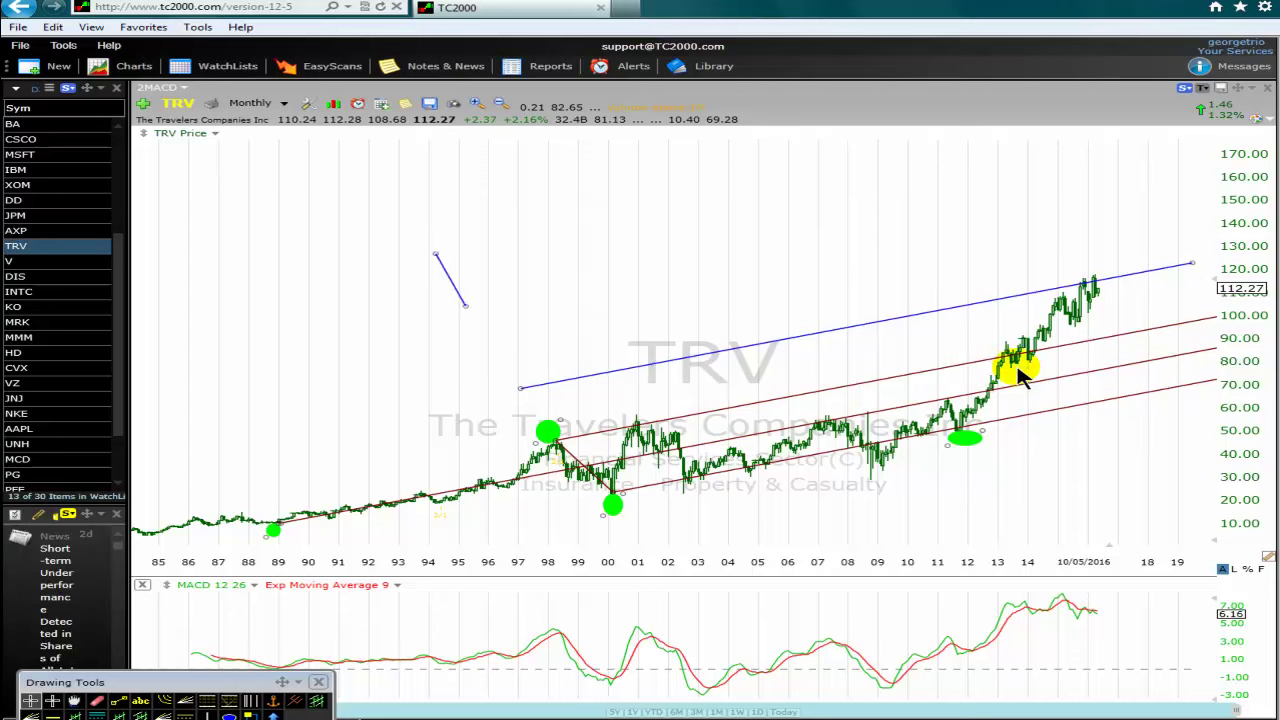
# Step: Zoom in and mark the 2013 and 2014 dips and the 2014 high with green ellipses
pyautogui.scroll(2, 766, 400)
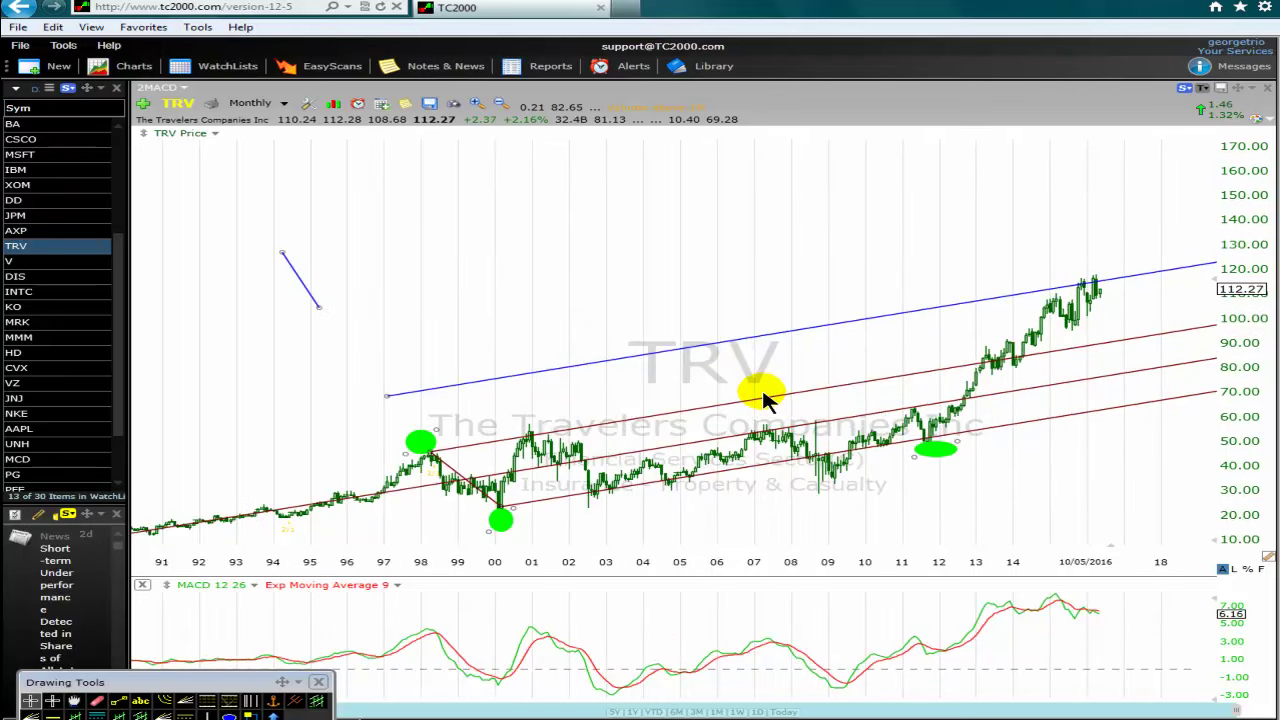
pyautogui.scroll(2, 766, 400)
pyautogui.scroll(1, 943, 423)
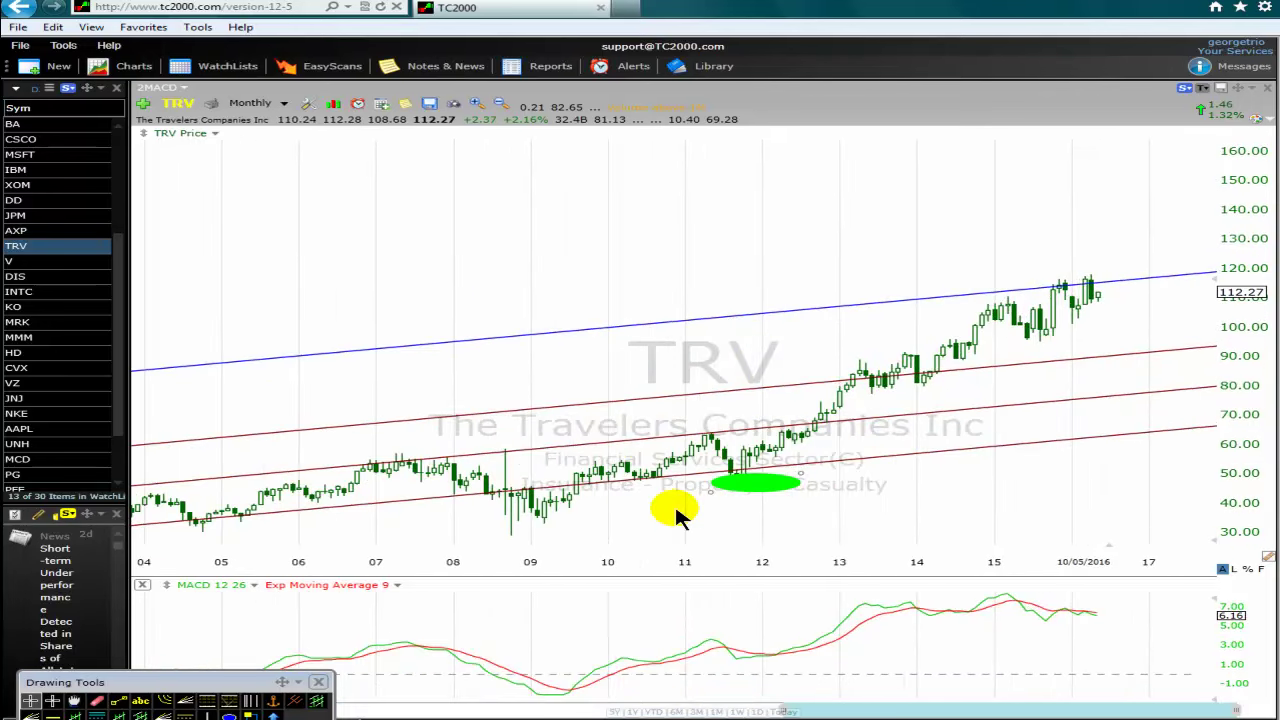
pyautogui.scroll(1, 674, 580)
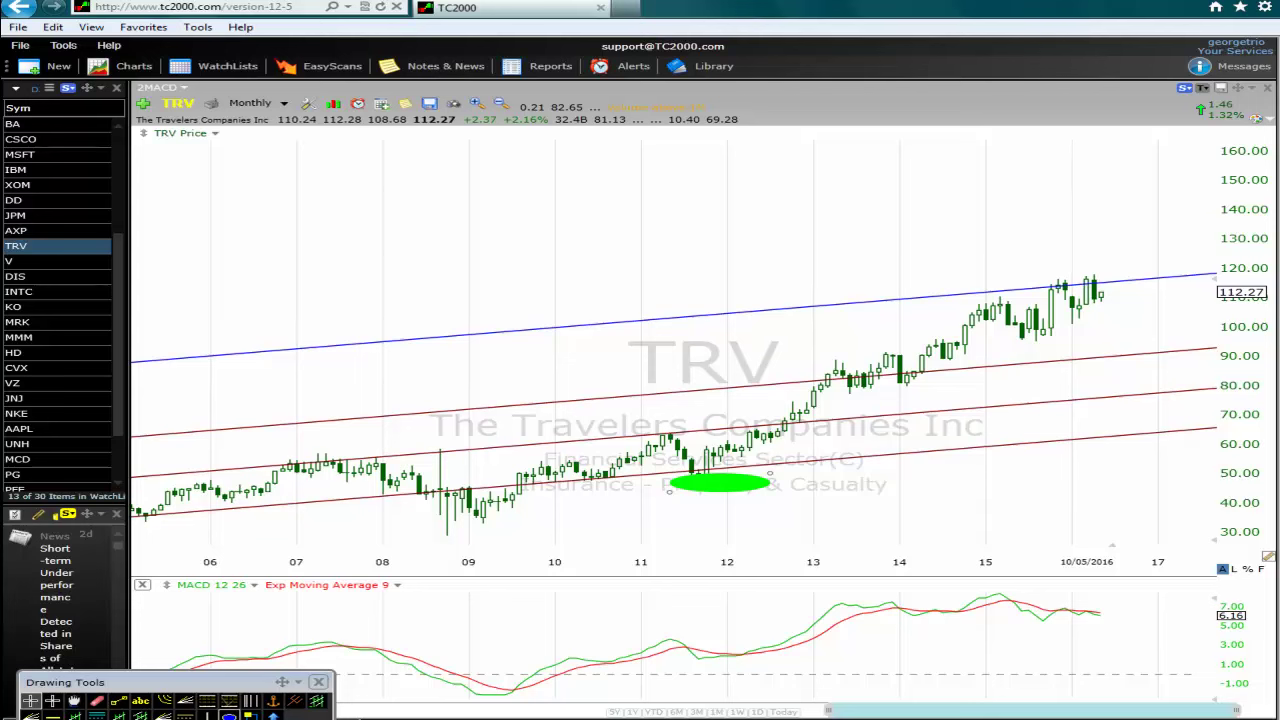
pyautogui.moveTo(831, 420); pyautogui.dragTo(862, 391)
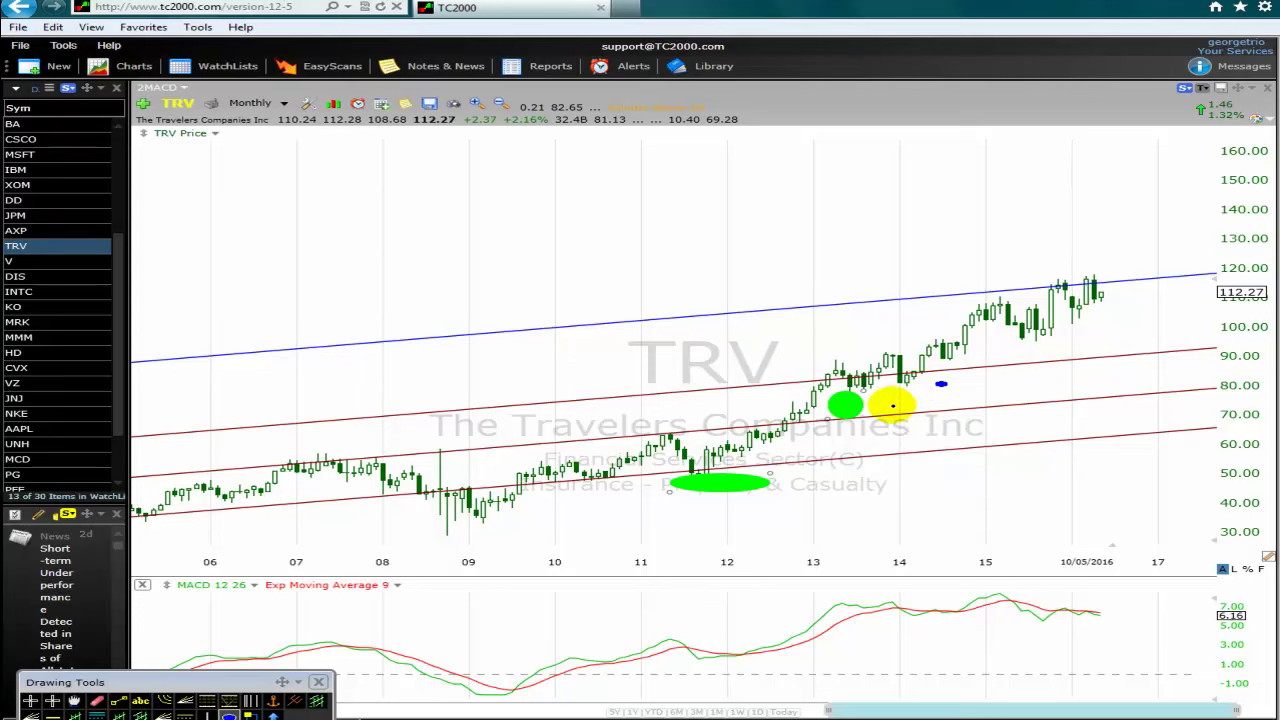
pyautogui.moveTo(892, 409)
pyautogui.mouseDown()
pyautogui.moveTo(911, 410)
pyautogui.moveTo(900, 409)
pyautogui.mouseUp()
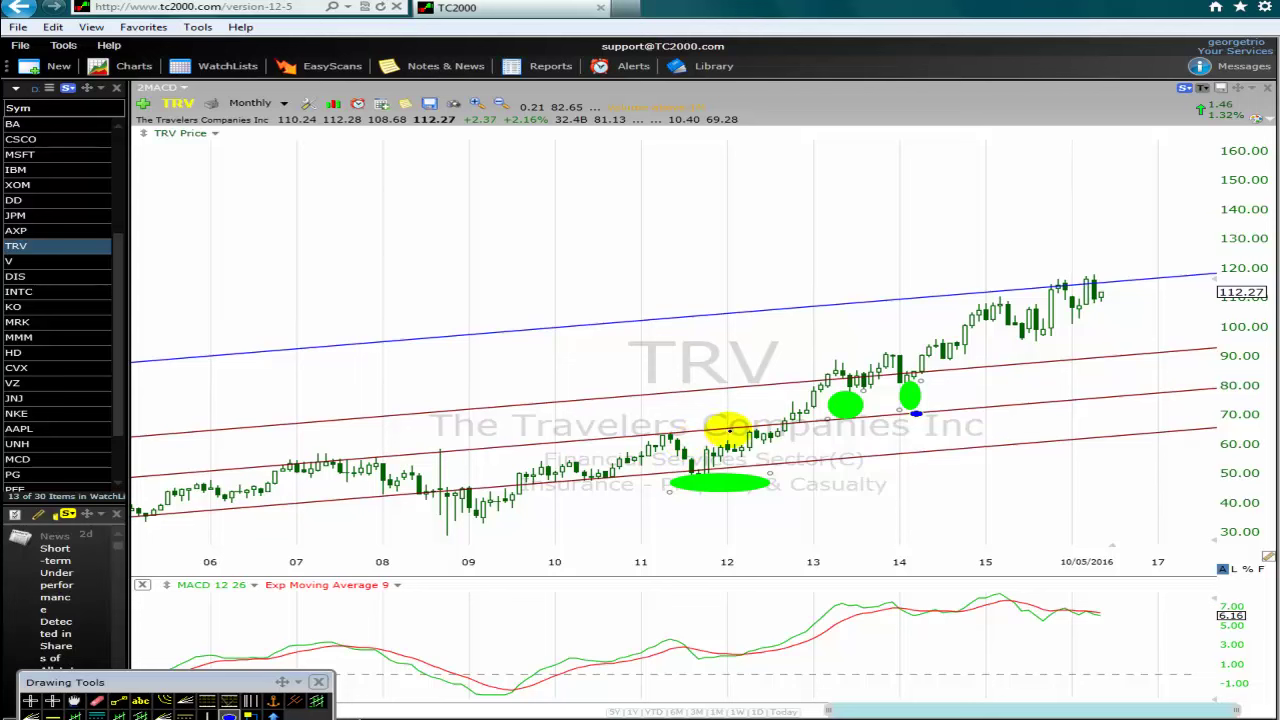
pyautogui.moveTo(902, 345); pyautogui.dragTo(870, 354)
# Step: Draw a near-flat trend line from 91.05 in January 2013 to 92.85 in September 2015
pyautogui.click(118, 703)
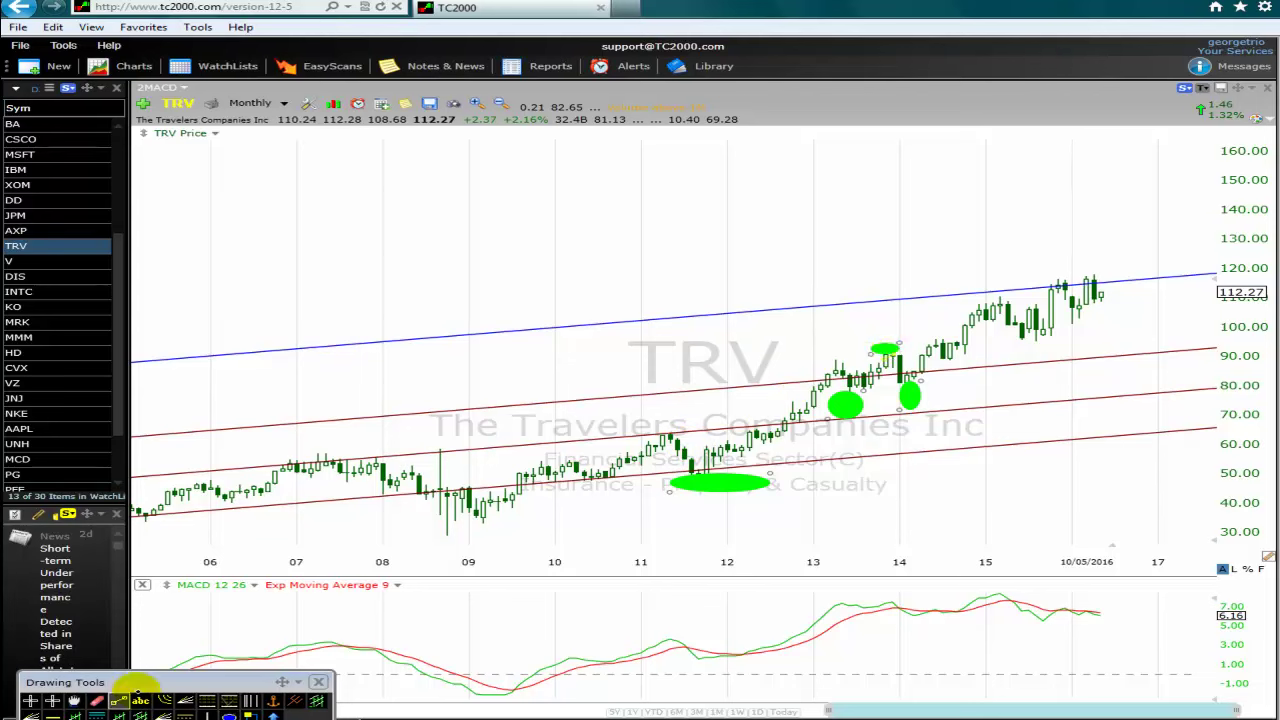
pyautogui.moveTo(815, 355)
pyautogui.mouseDown()
pyautogui.moveTo(1043, 350)
pyautogui.moveTo(886, 349)
pyautogui.moveTo(922, 360)
pyautogui.moveTo(940, 345)
pyautogui.mouseUp()
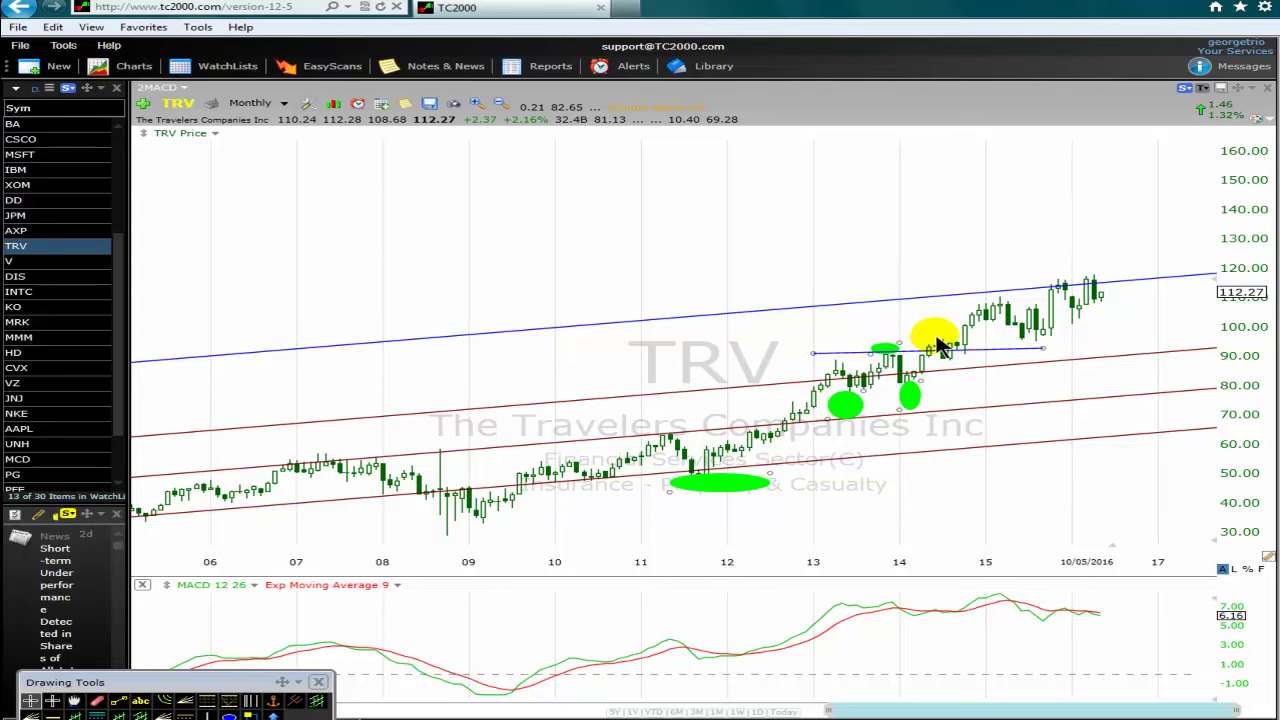
pyautogui.moveTo(963, 357)
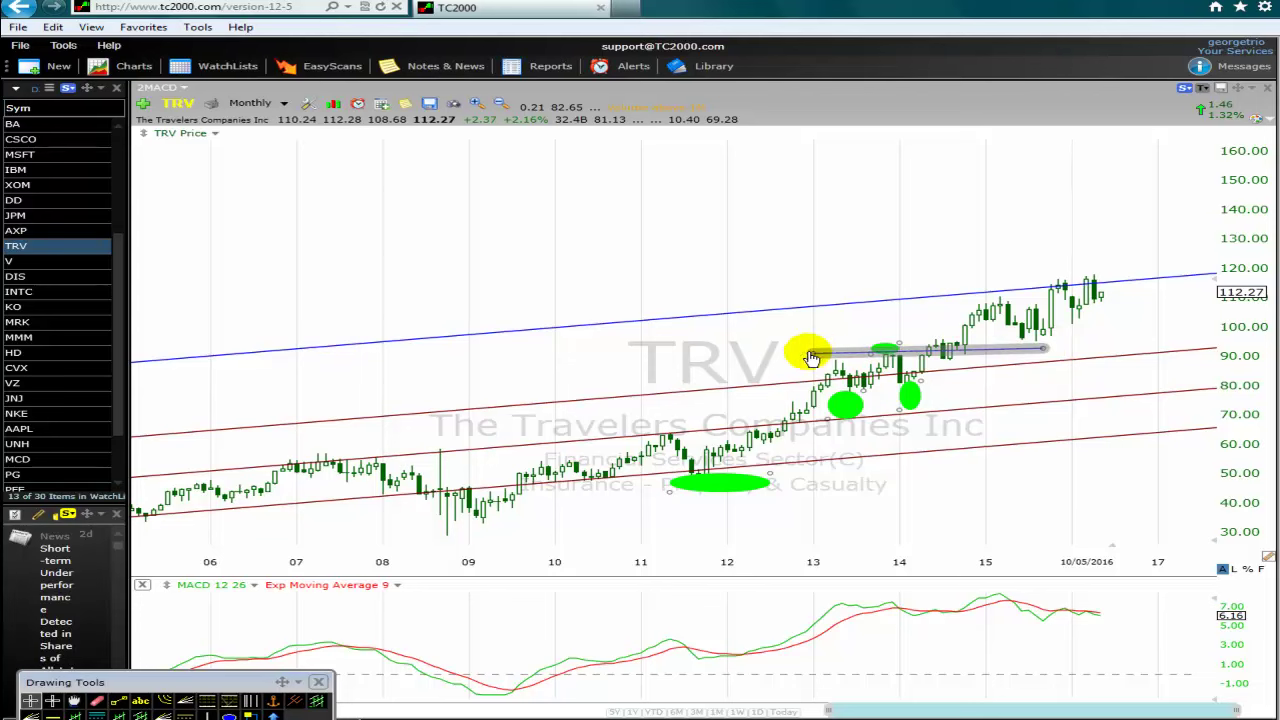
# Step: Delete the near-flat 2013–2015 trend line and the small 2014 ellipse, then zoom back out
pyautogui.rightClick(941, 358)
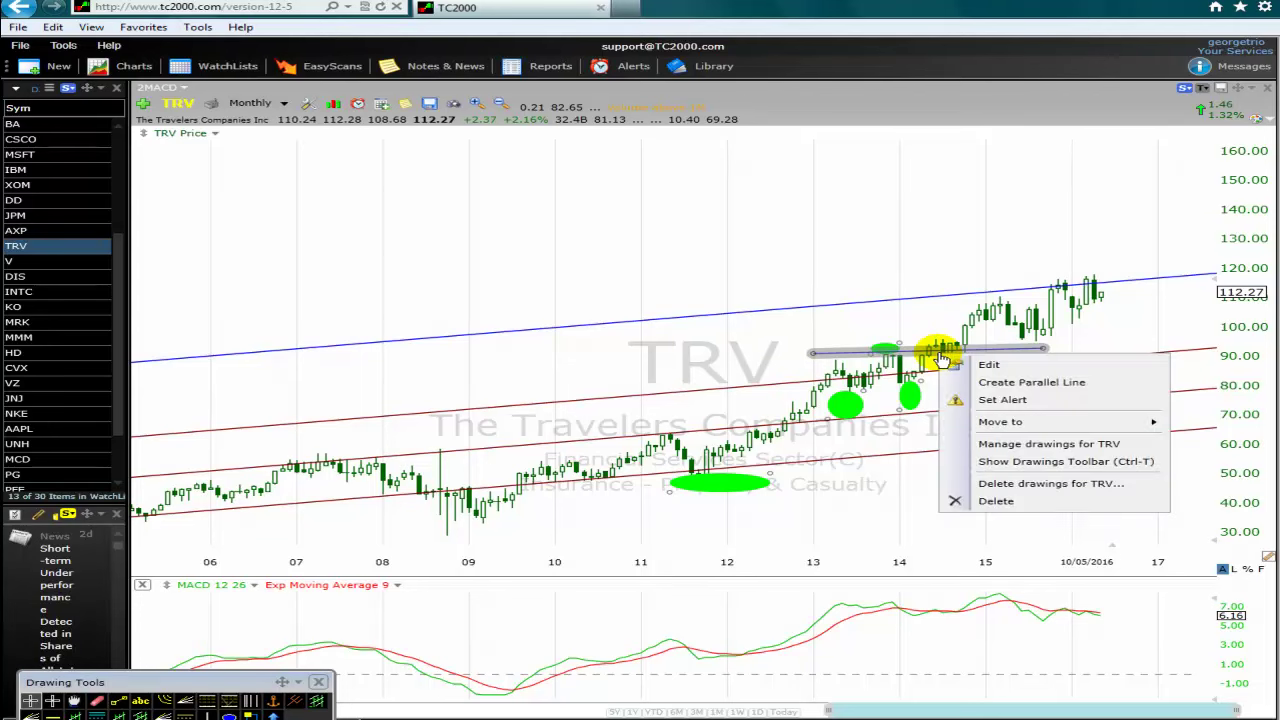
pyautogui.click(1005, 503)
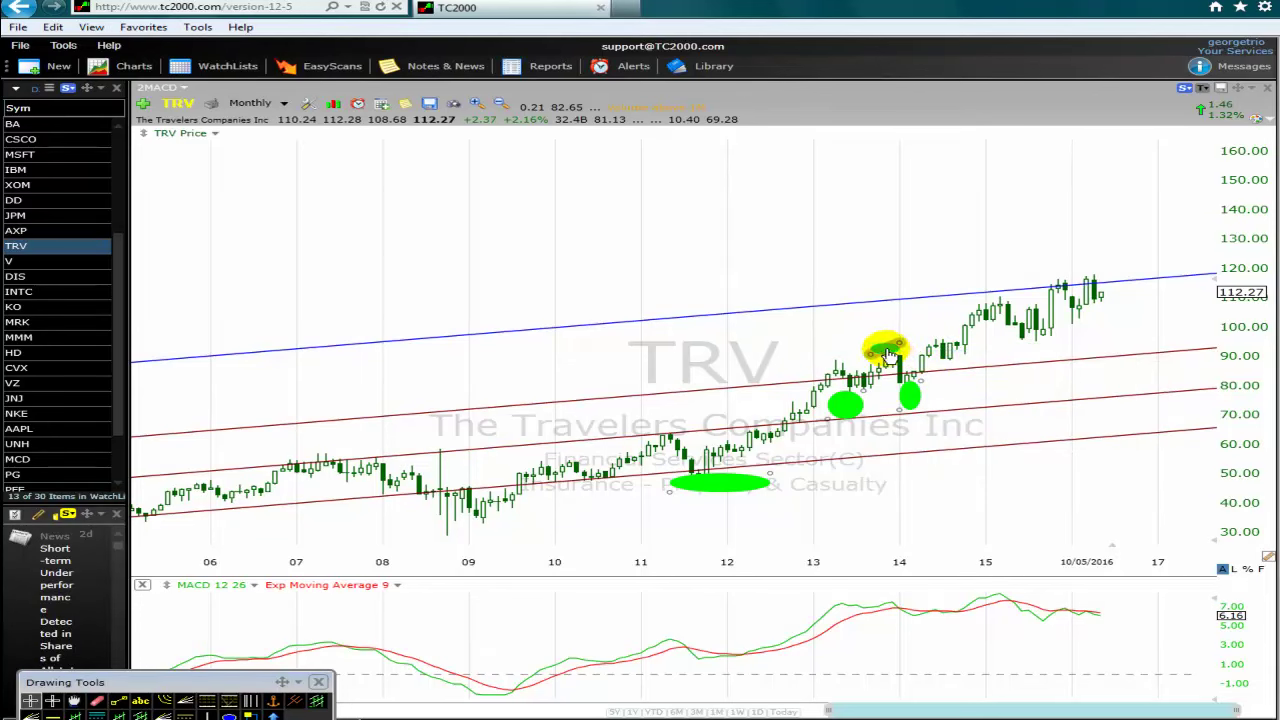
pyautogui.rightClick(888, 355)
pyautogui.click(893, 542)
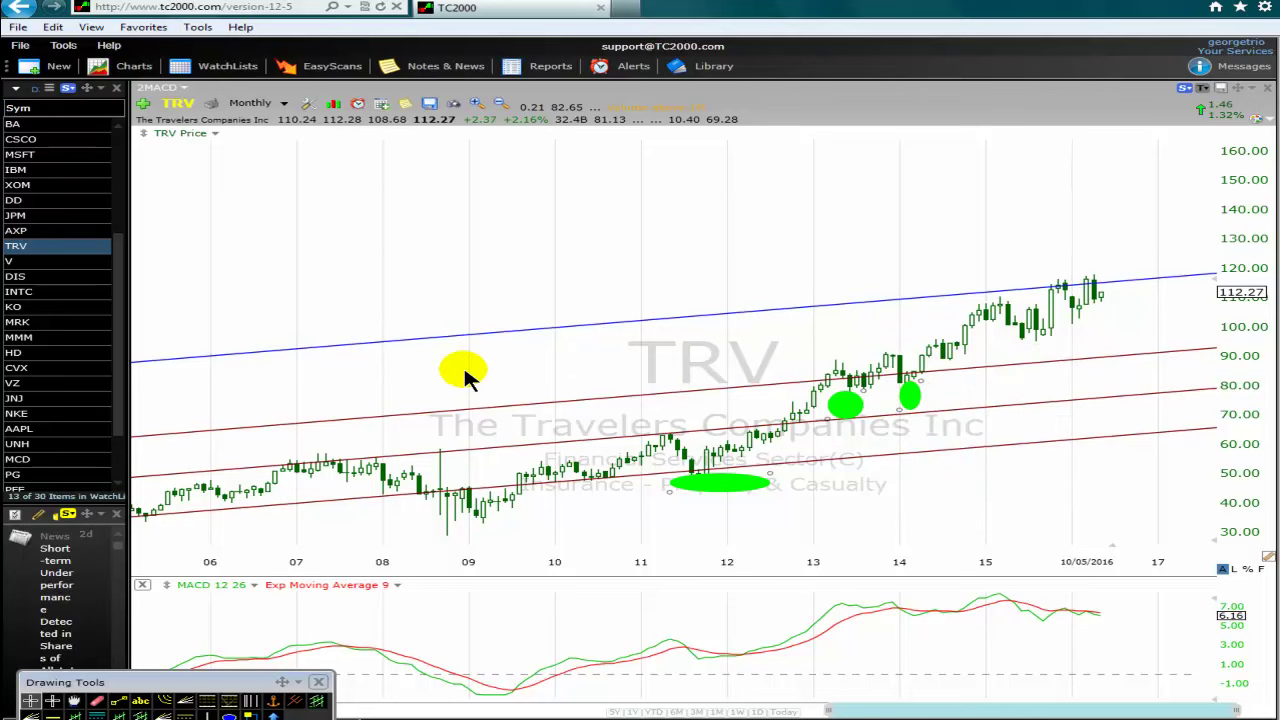
pyautogui.scroll(-4, 466, 368)
pyautogui.scroll(-2, 512, 450)
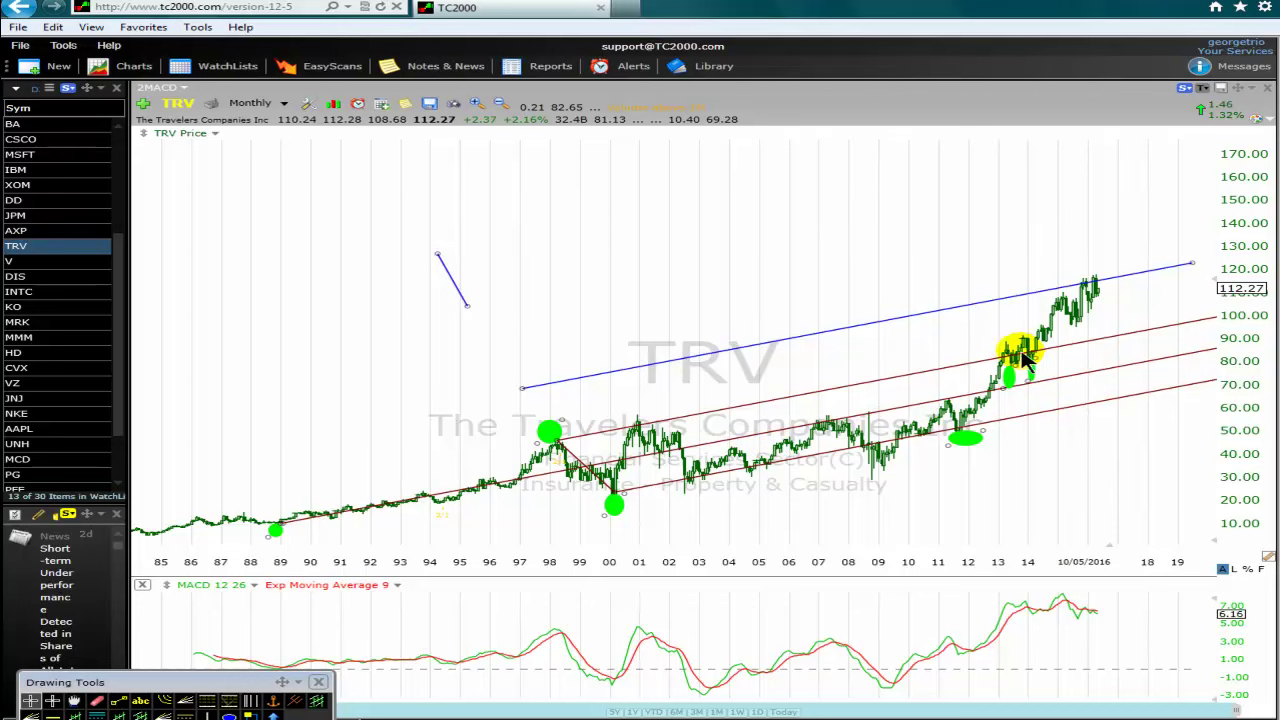
# Step: Return the short diagonal connector to 2011–12, between the long blue line and upper channel line
pyautogui.moveTo(625, 508)
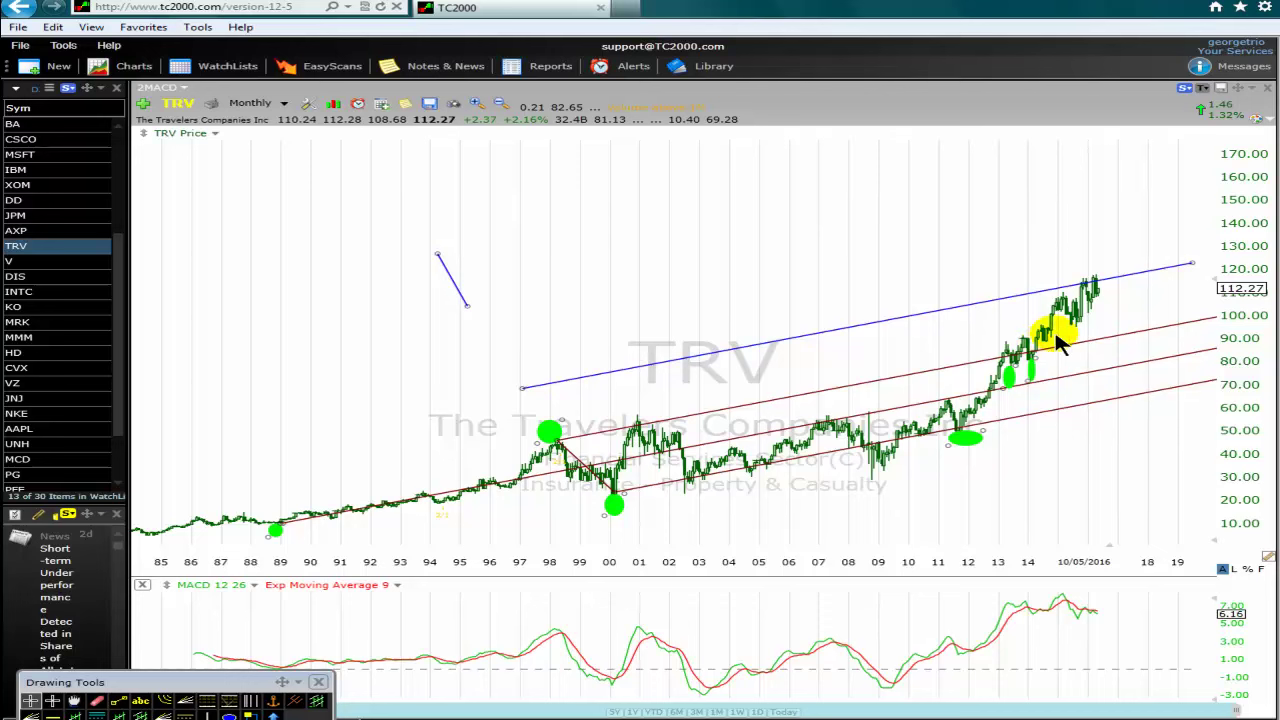
pyautogui.moveTo(1070, 290)
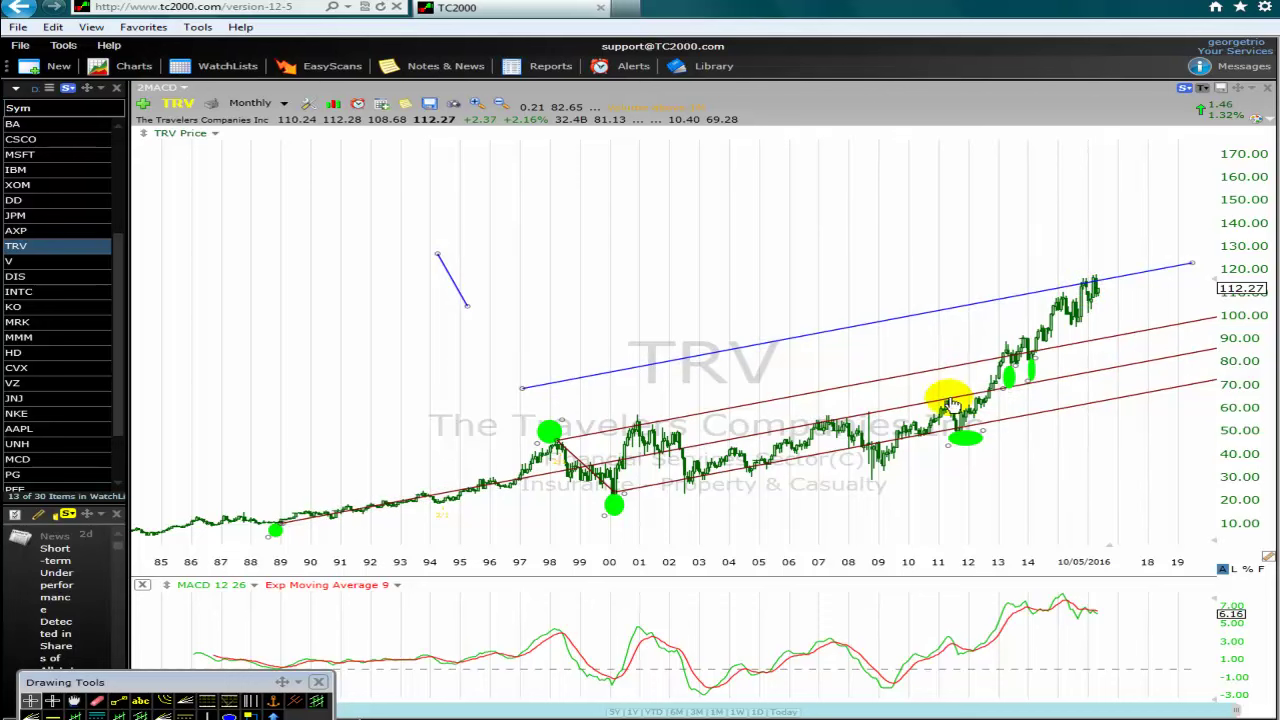
pyautogui.press('Delete')
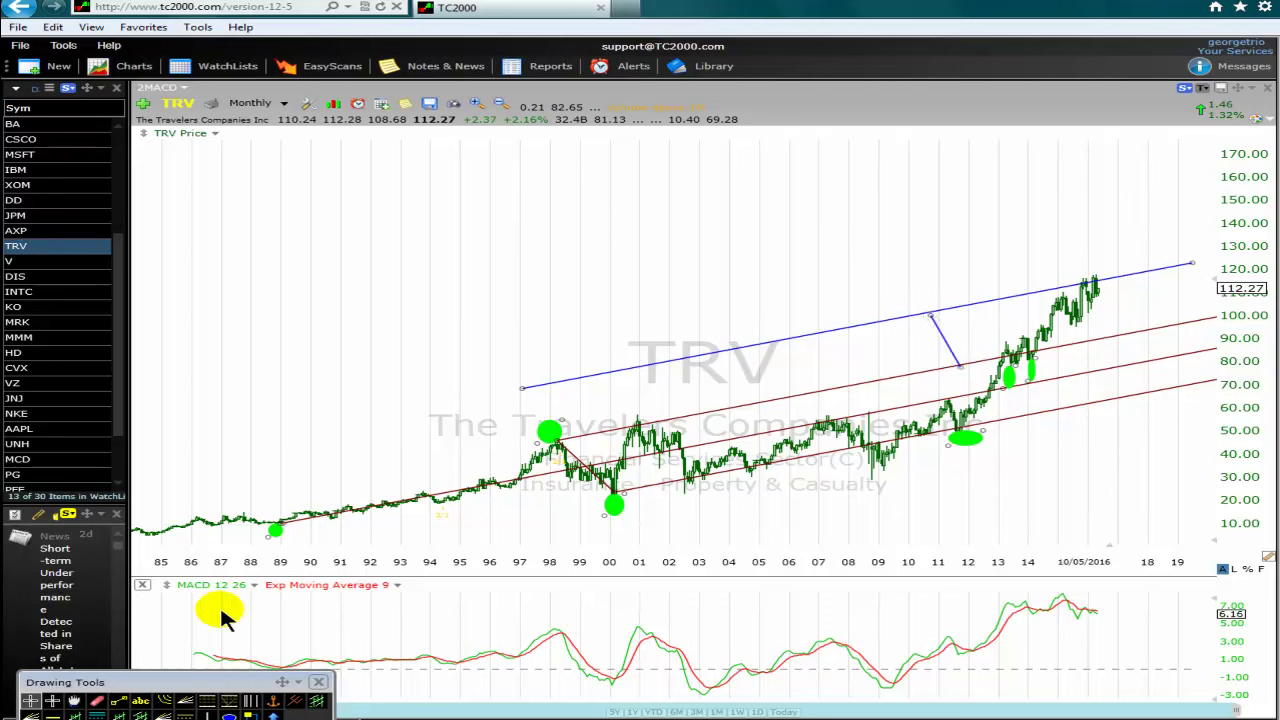
# Step: Draw a blue trend line parallel below the top one from 1987 to 2019, plus a short connector toward the 1998 ellipse
pyautogui.click(118, 700)
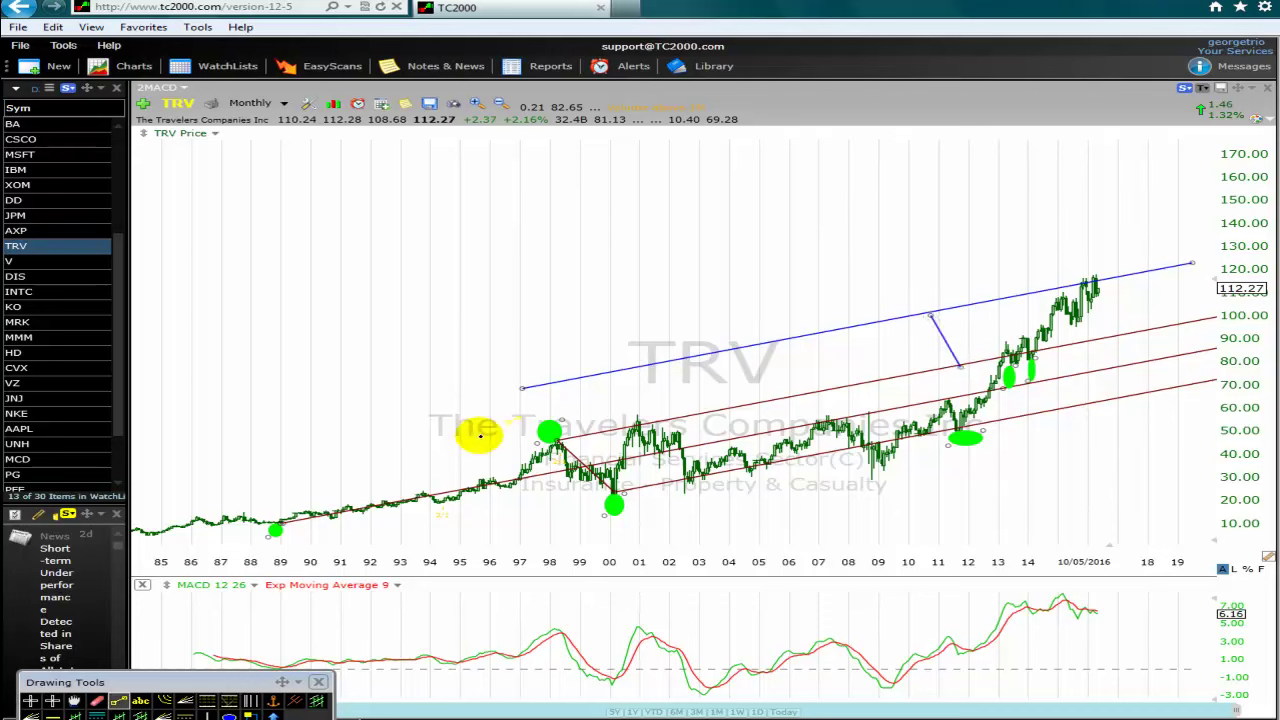
pyautogui.moveTo(226, 476); pyautogui.dragTo(953, 322)
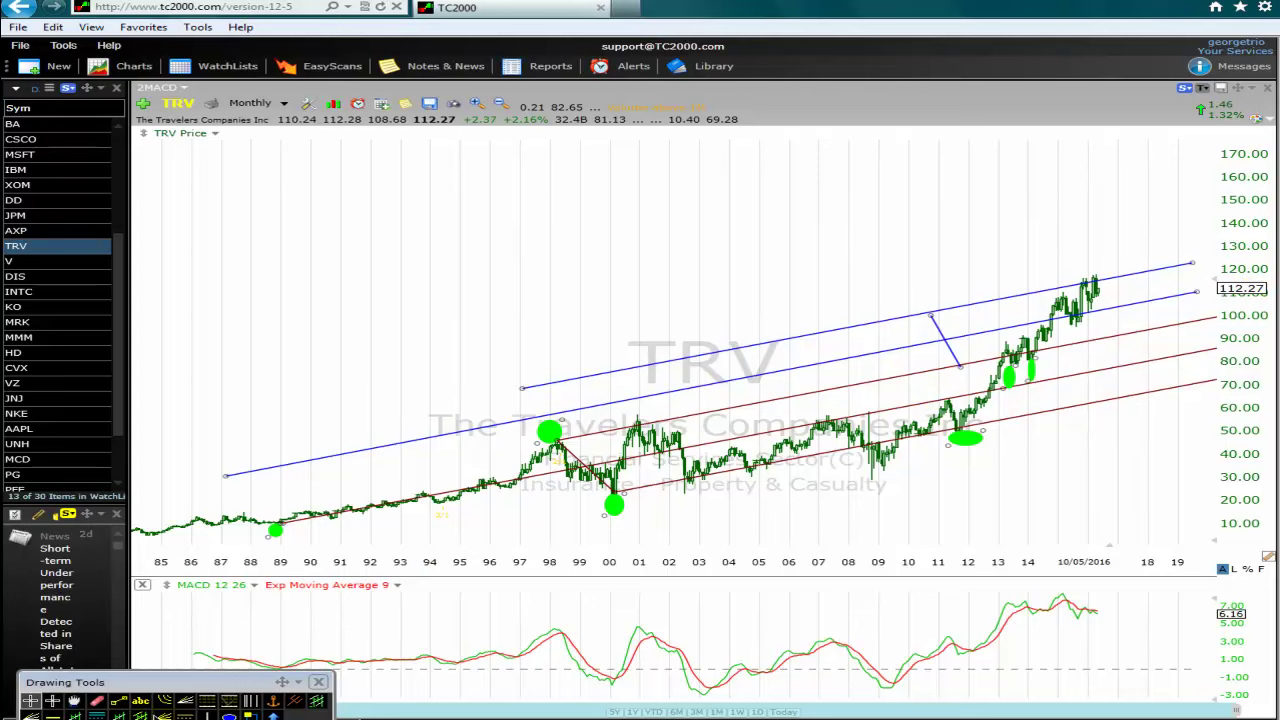
pyautogui.click(118, 703)
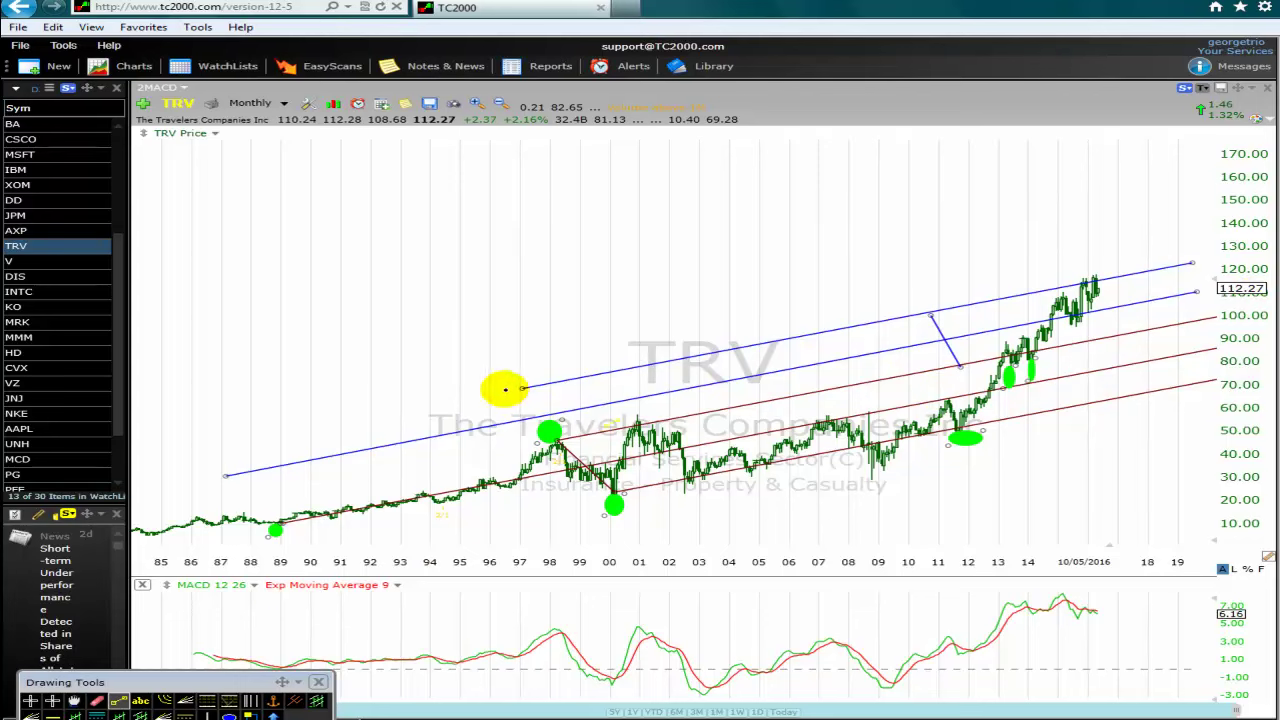
pyautogui.moveTo(519, 388); pyautogui.dragTo(563, 447)
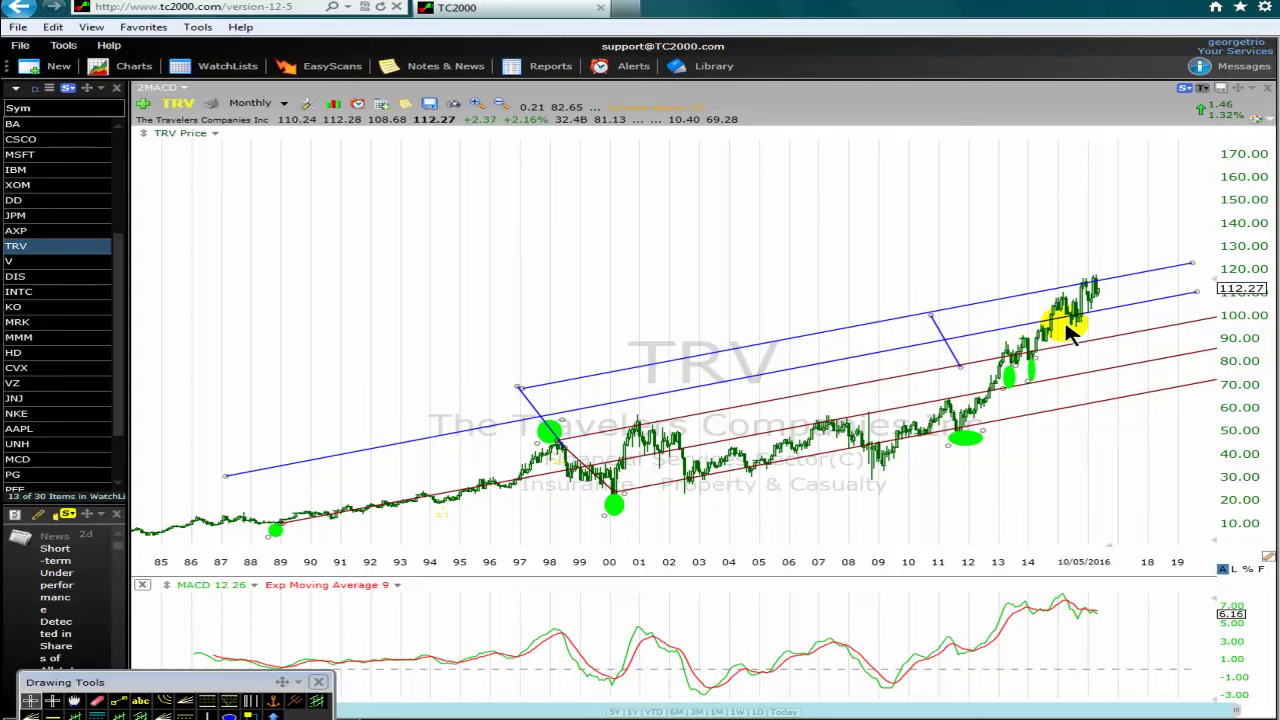
# Step: Move the short connector above the top blue line near 2013–2014, then start a new blue trend line from 1996
pyautogui.moveTo(1080, 320)
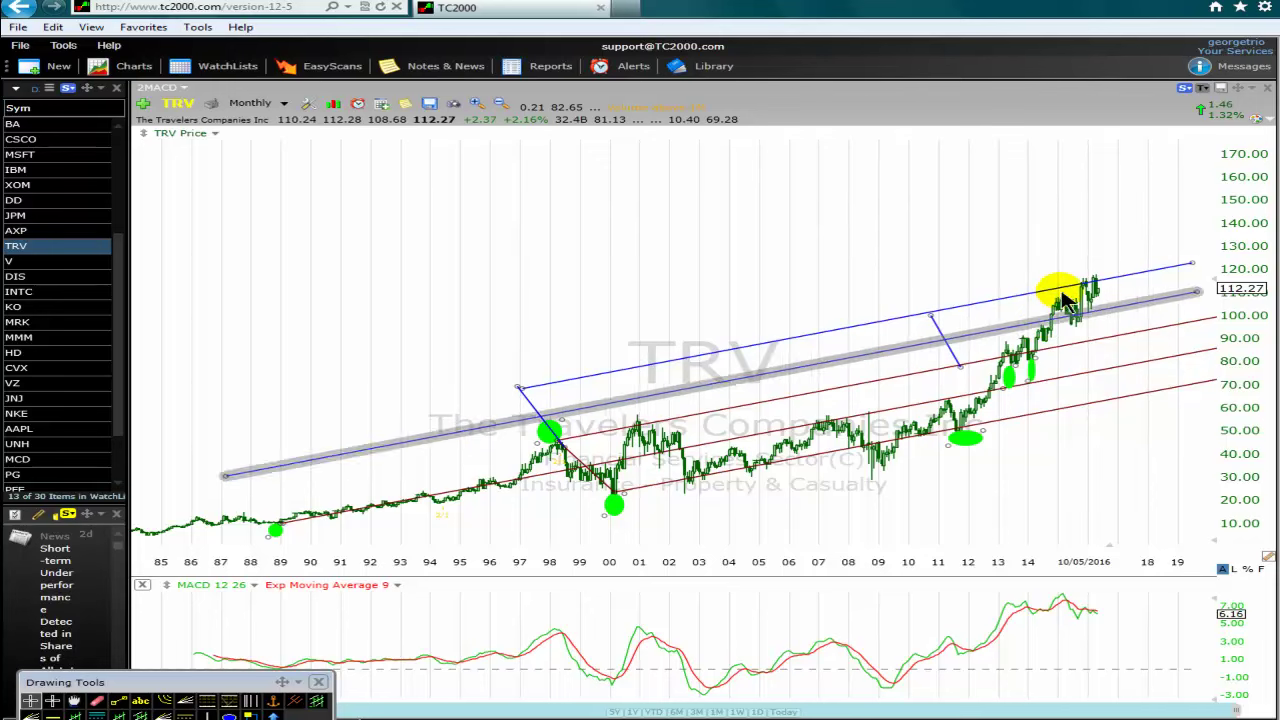
pyautogui.moveTo(1066, 290)
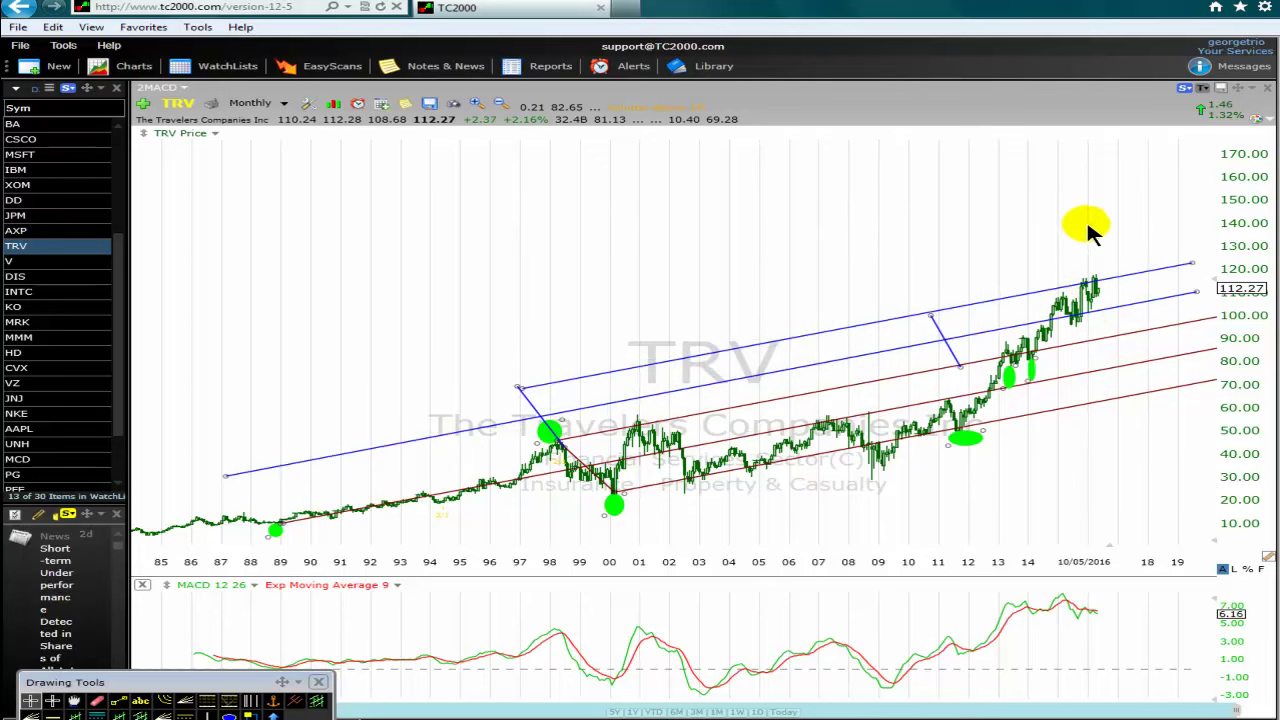
pyautogui.moveTo(932, 323); pyautogui.dragTo(1017, 257)
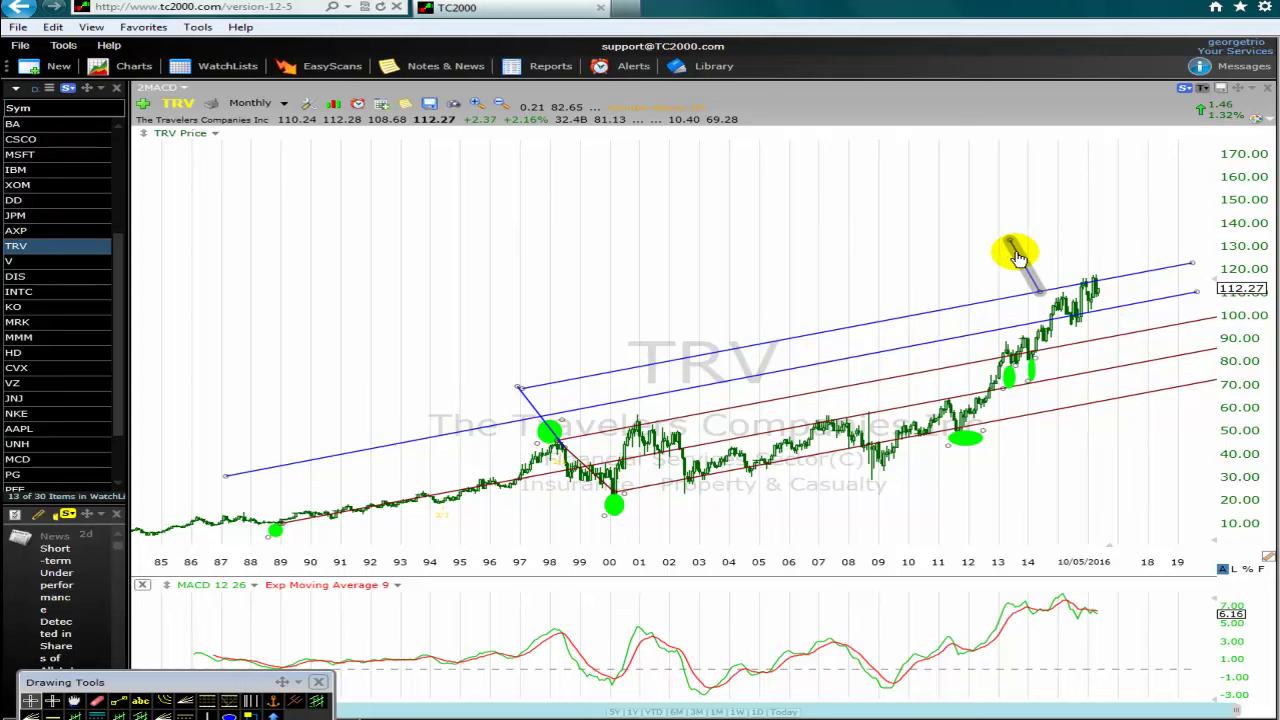
pyautogui.click(299, 561)
pyautogui.click(118, 702)
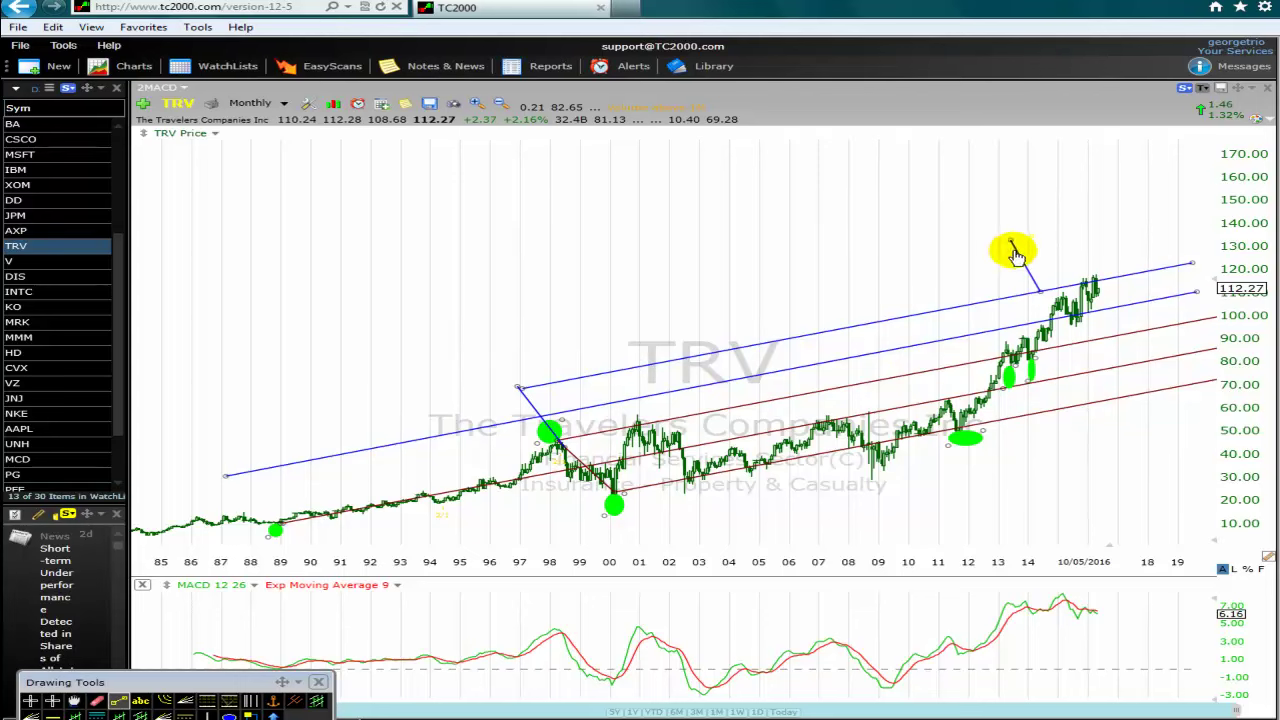
pyautogui.moveTo(487, 340); pyautogui.dragTo(844, 251)
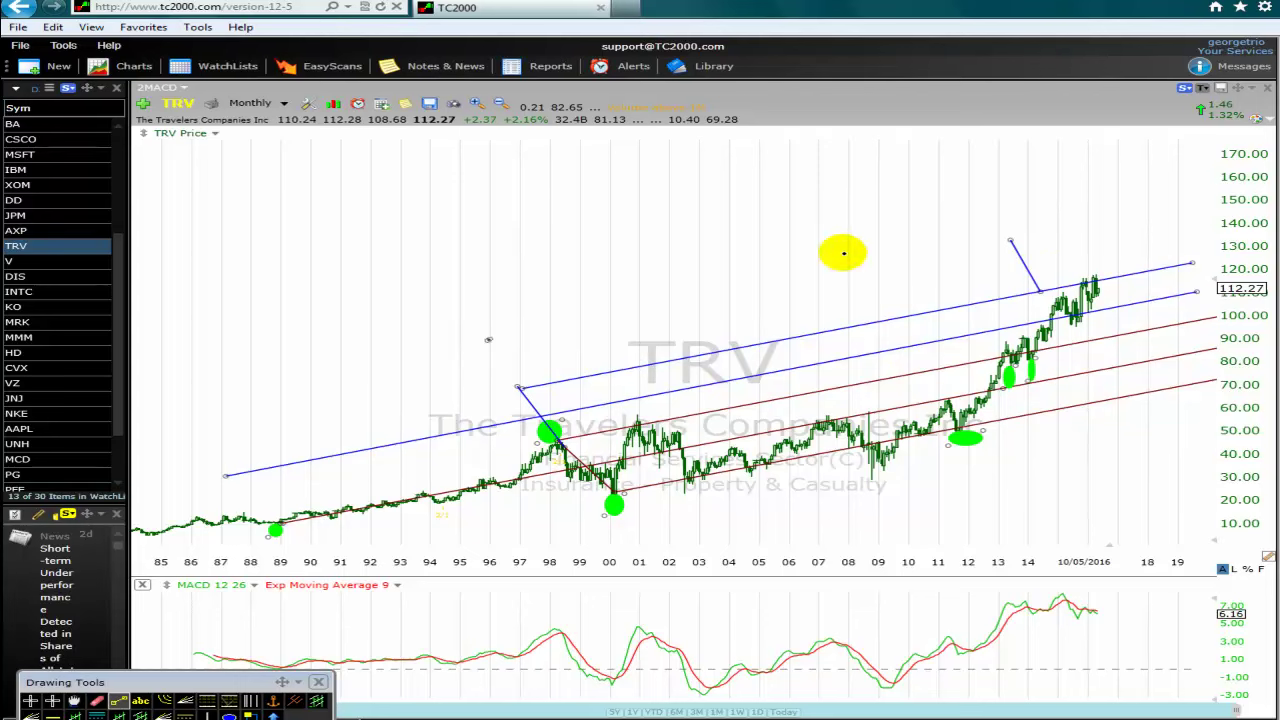
# Step: Extend the 1996 blue line out to 2019 and draw a lower parallel line from 2004 to 2019
pyautogui.moveTo(1125, 221); pyautogui.dragTo(1170, 210)
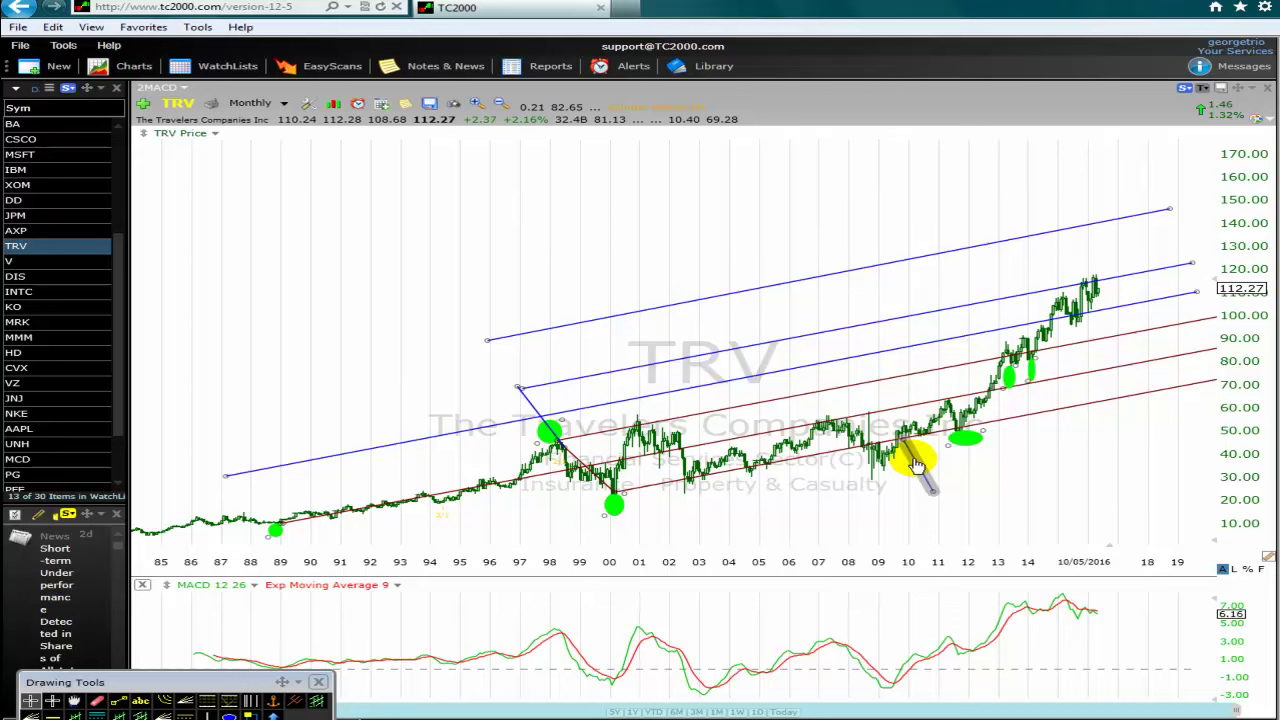
pyautogui.click(120, 701)
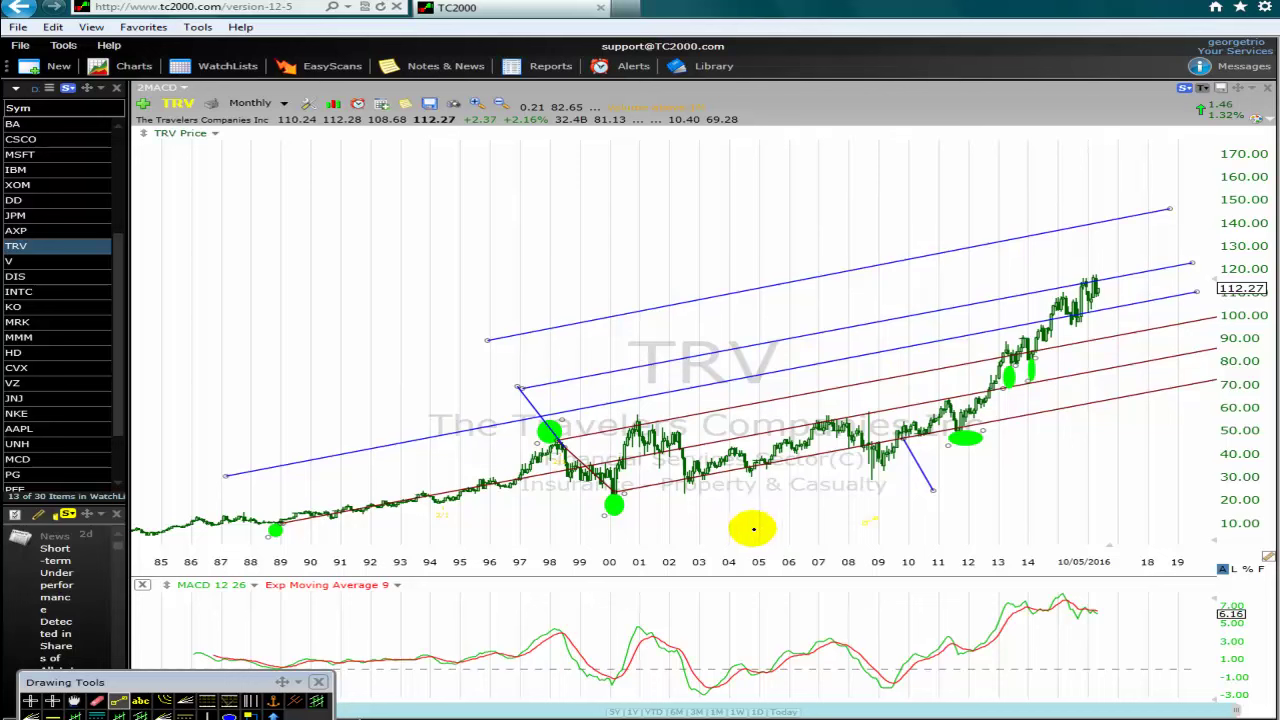
pyautogui.moveTo(746, 523); pyautogui.dragTo(1232, 444)
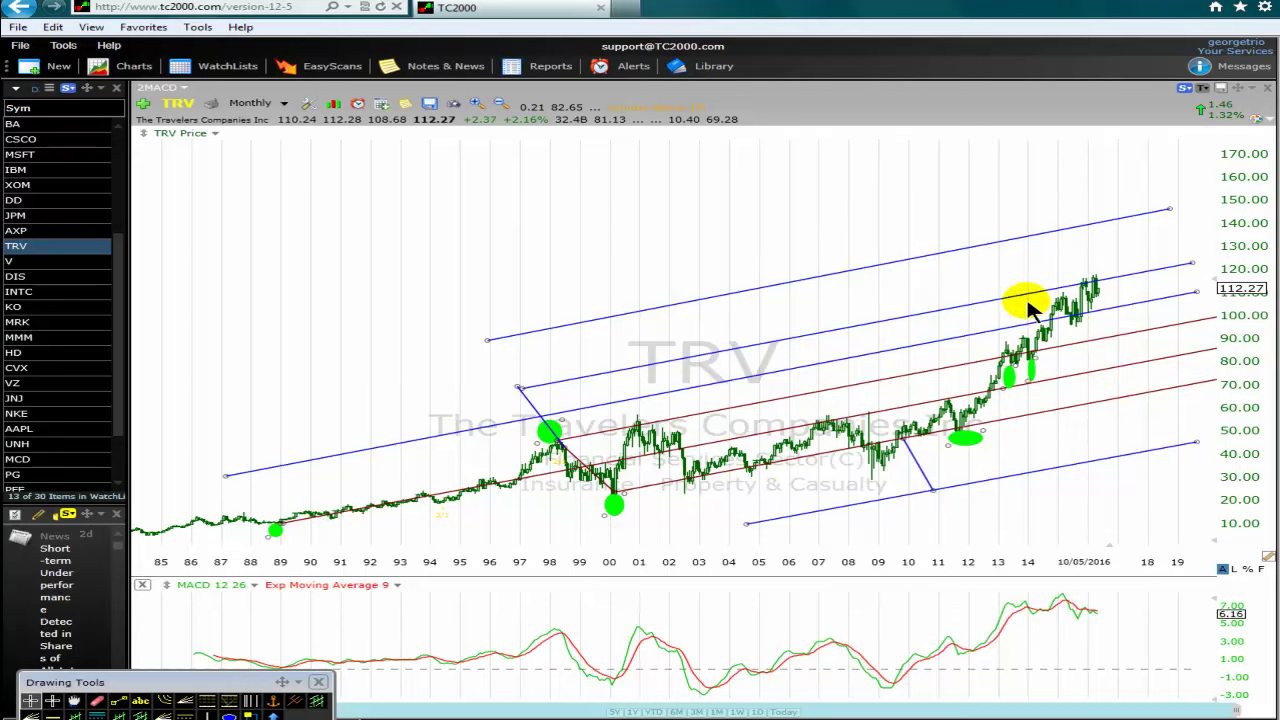
pyautogui.moveTo(1030, 300)
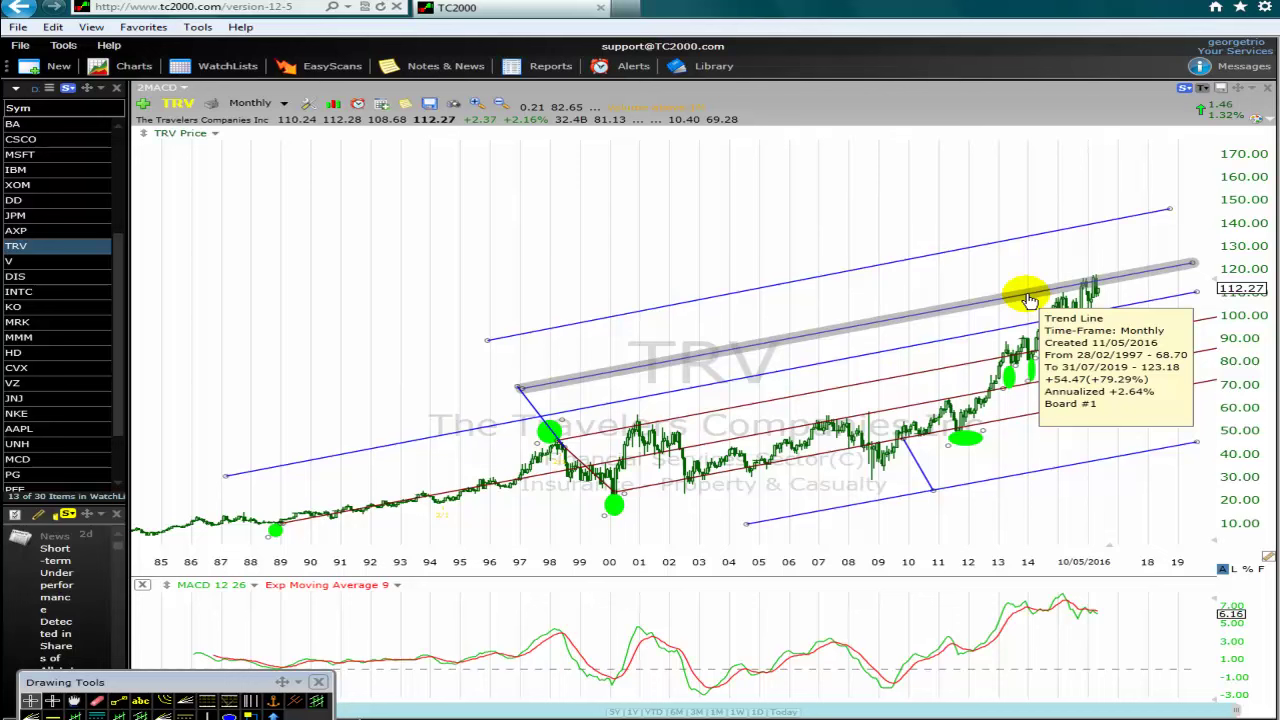